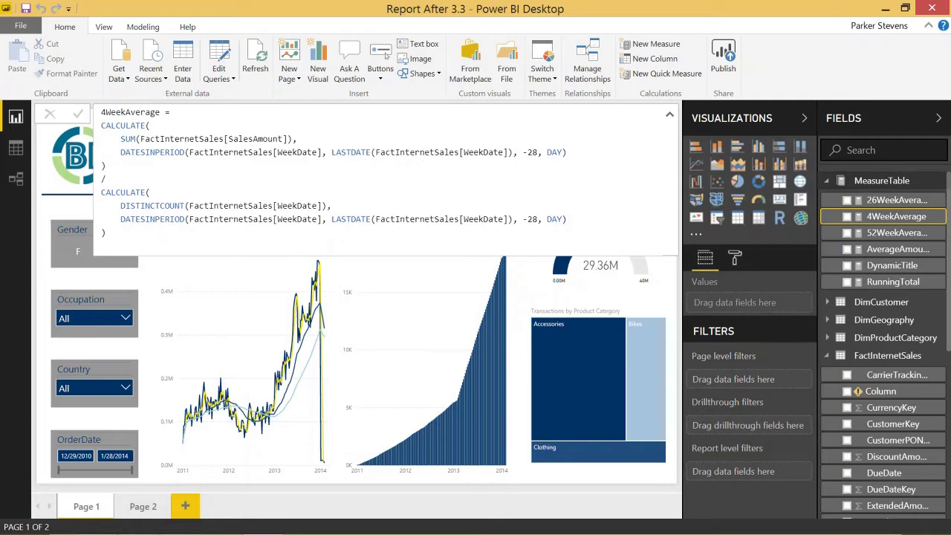
# Close the 4WeekAverage measure formula so the full Sales Report page is visible
pyautogui.click(416, 288)
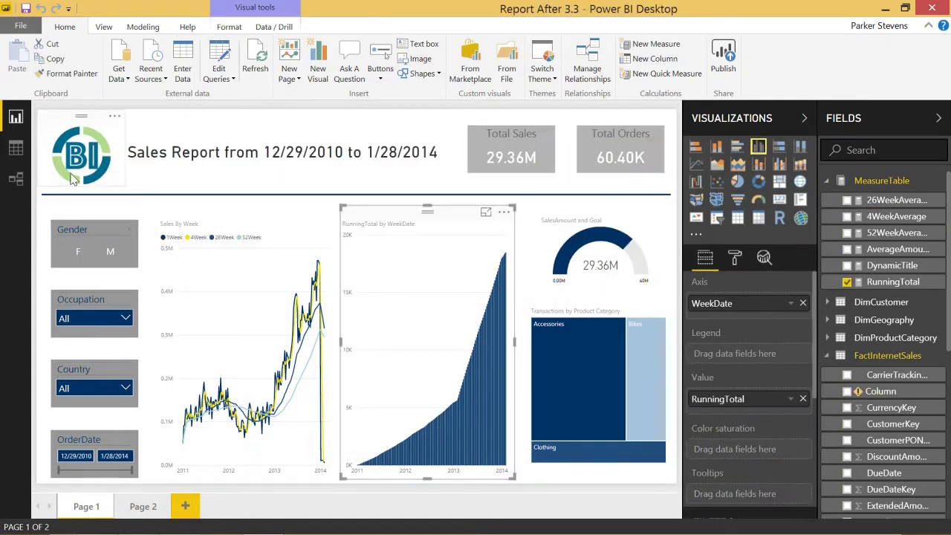
# In Data view of FactInternetSales, open the placeholder Column's BLANK() formula and select all of it
pyautogui.click(15, 148)
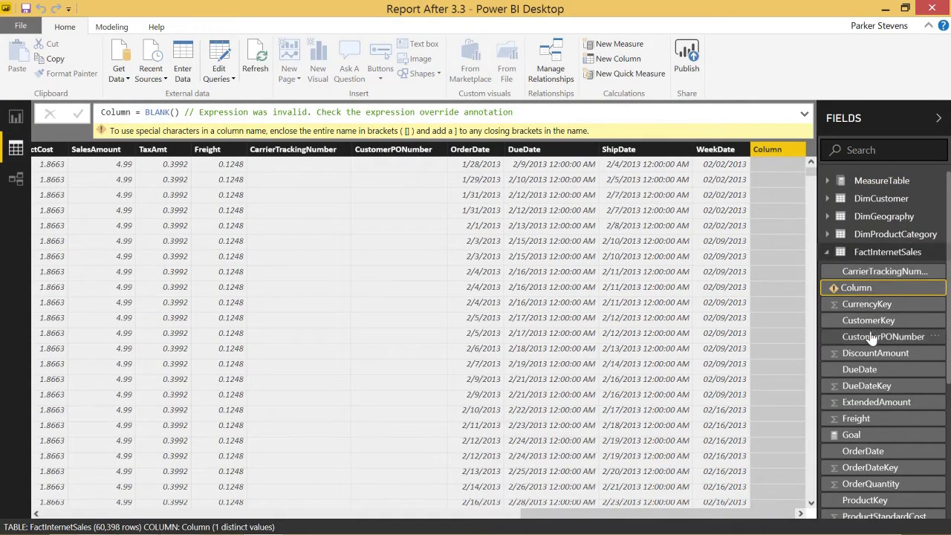
pyautogui.click(375, 274)
pyautogui.scroll(-1, 378, 278)
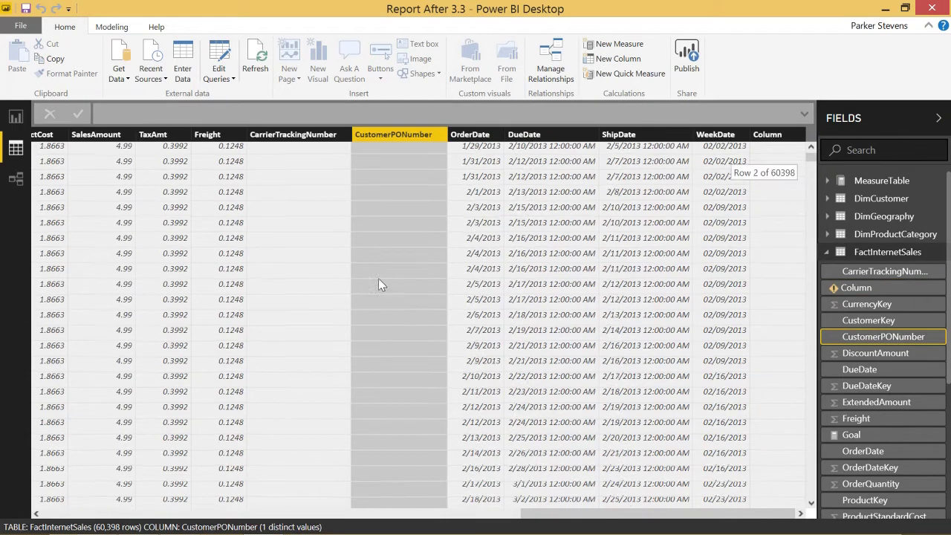
pyautogui.scroll(1, 391, 291)
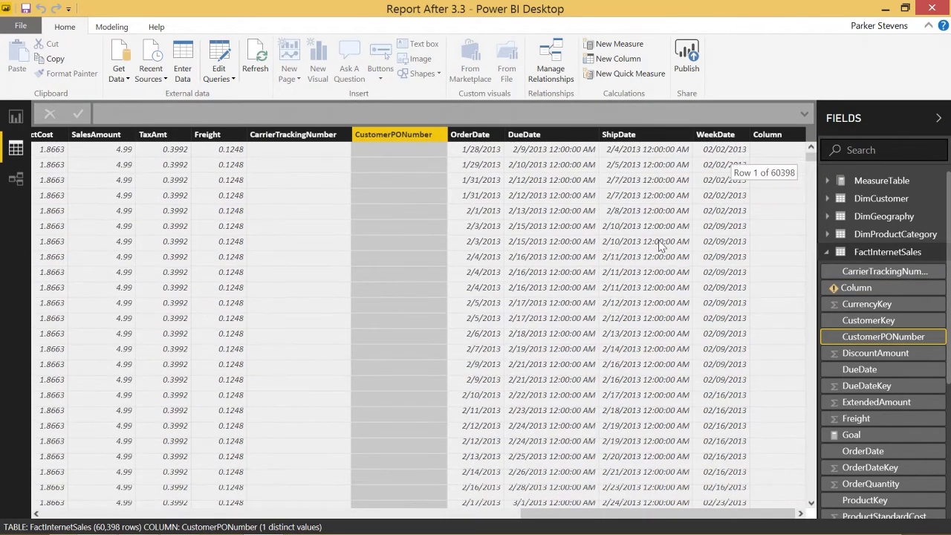
pyautogui.click(862, 287)
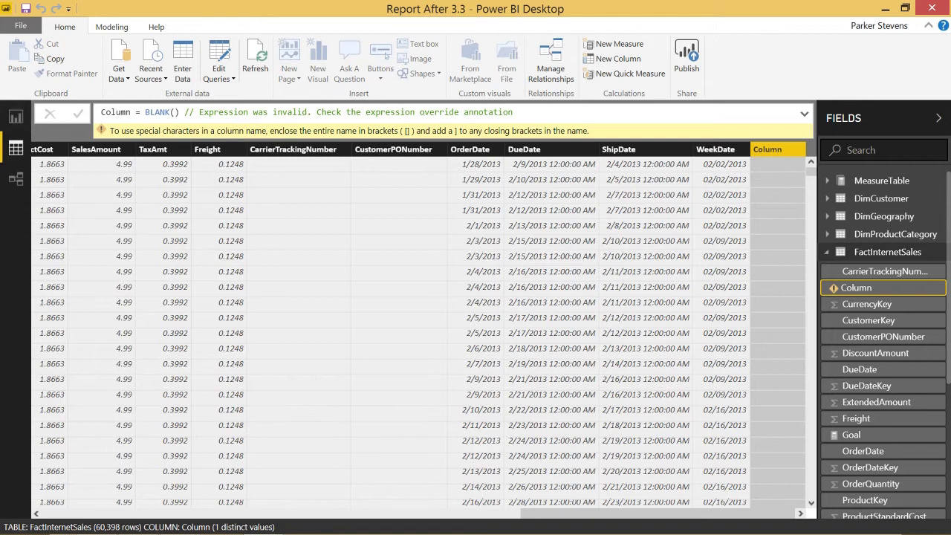
pyautogui.hotkey('ctrl', 'a')
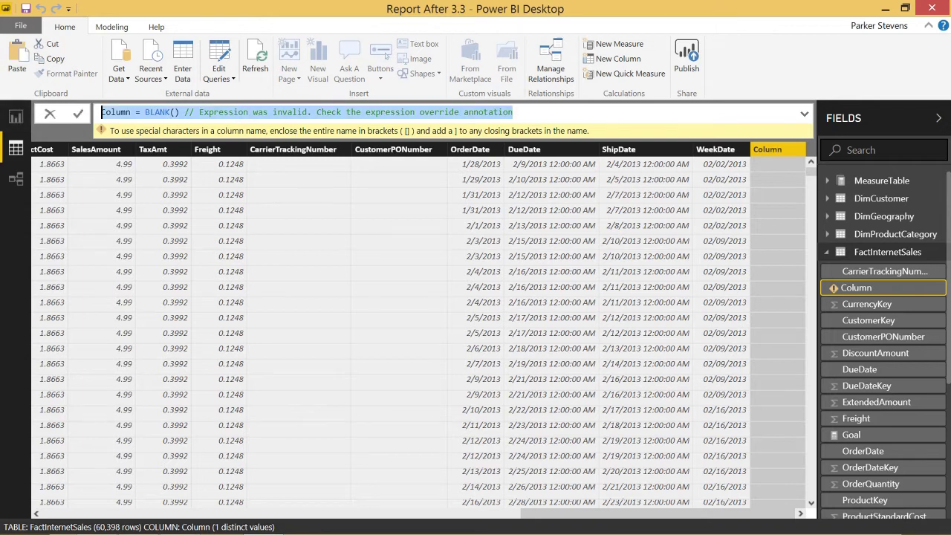
# Replace the formula with 'MonthlySum =' and start the CurrentMonth variable with MONTH(
pyautogui.click(79, 113)
pyautogui.write('Monthly')
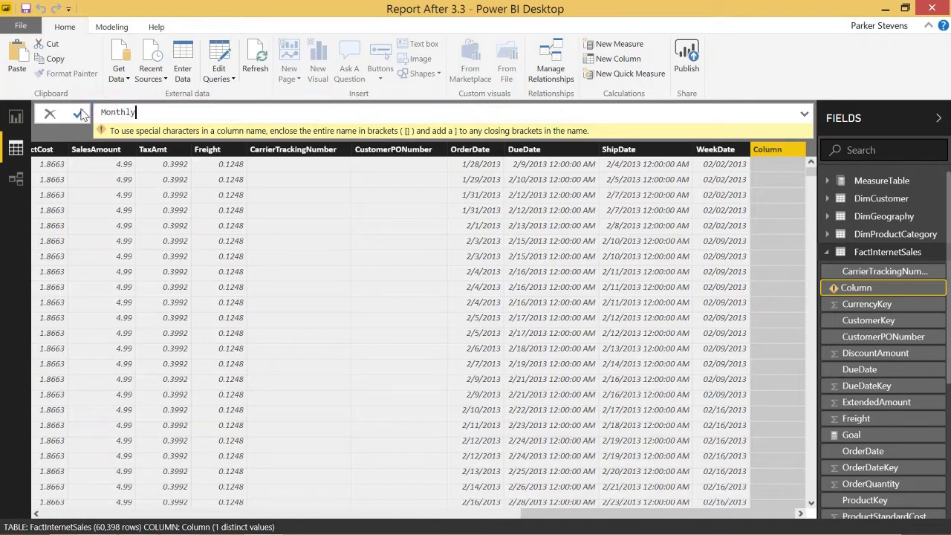
pyautogui.write('Sum =')
pyautogui.hotkey('shift', 'Return')
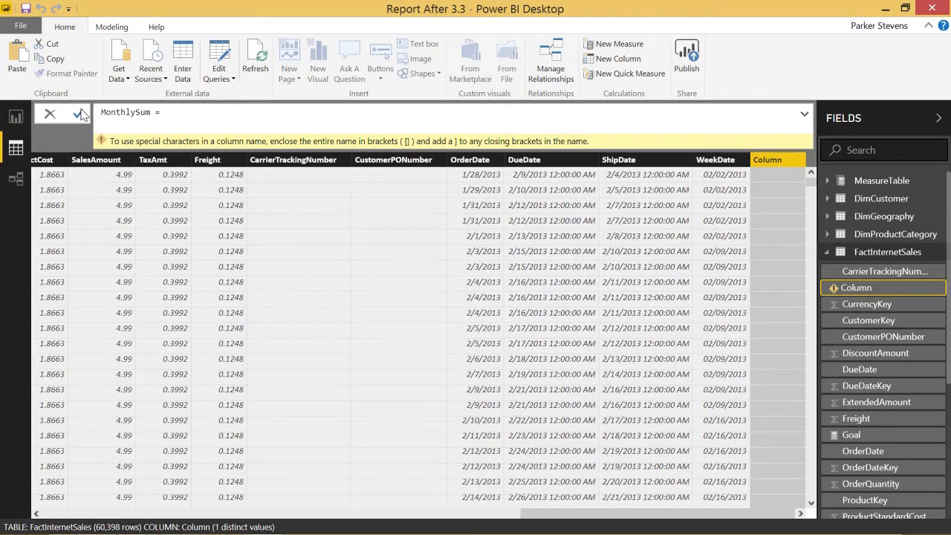
pyautogui.write('VAR')
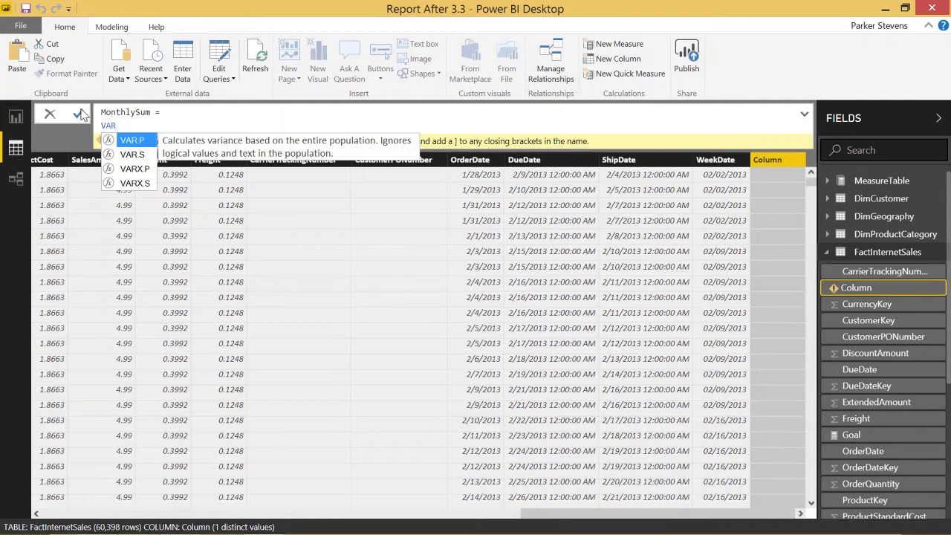
pyautogui.write('C')
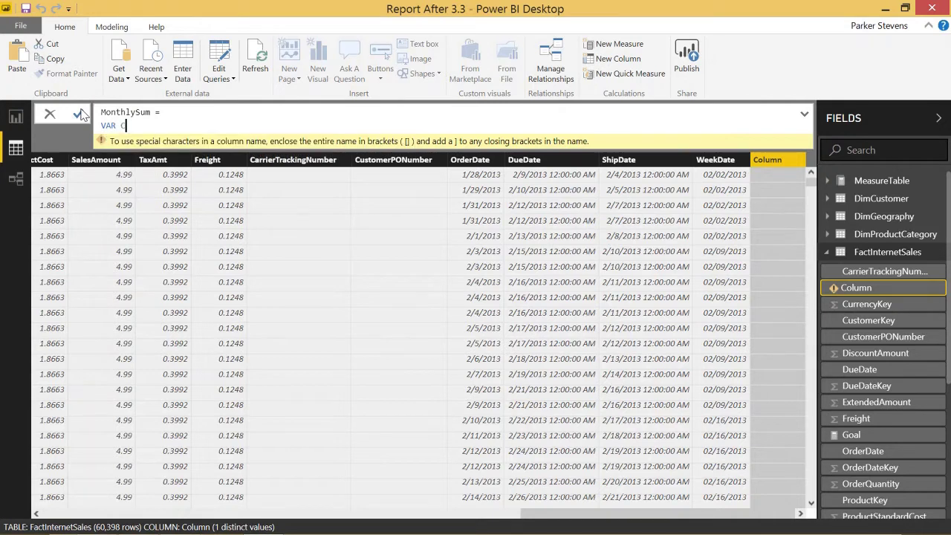
pyautogui.write('urrentMonth = MON')
pyautogui.press('Tab')
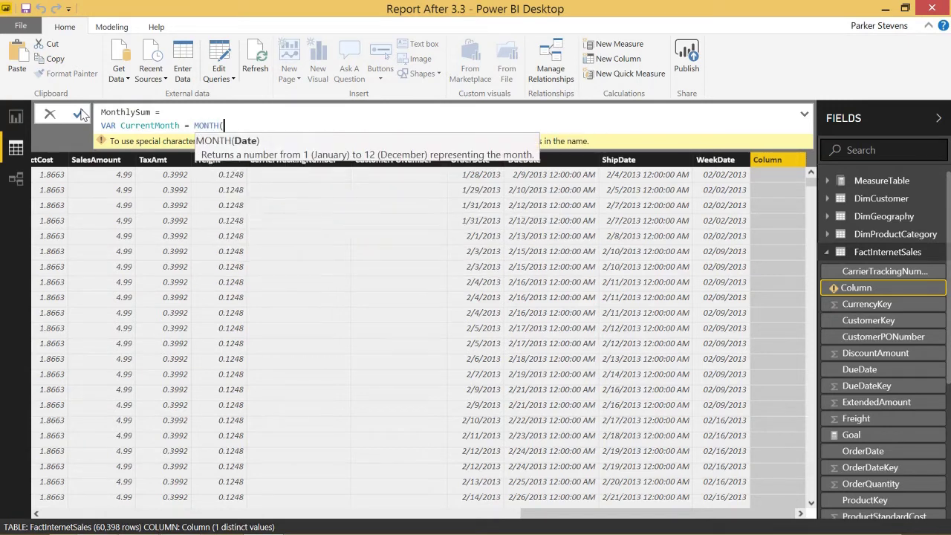
# Complete the variable as MONTH(FIRSTNONBLANK(FactInternetSales[OrderDate],1))
pyautogui.write('Firs')
pyautogui.press('Down')
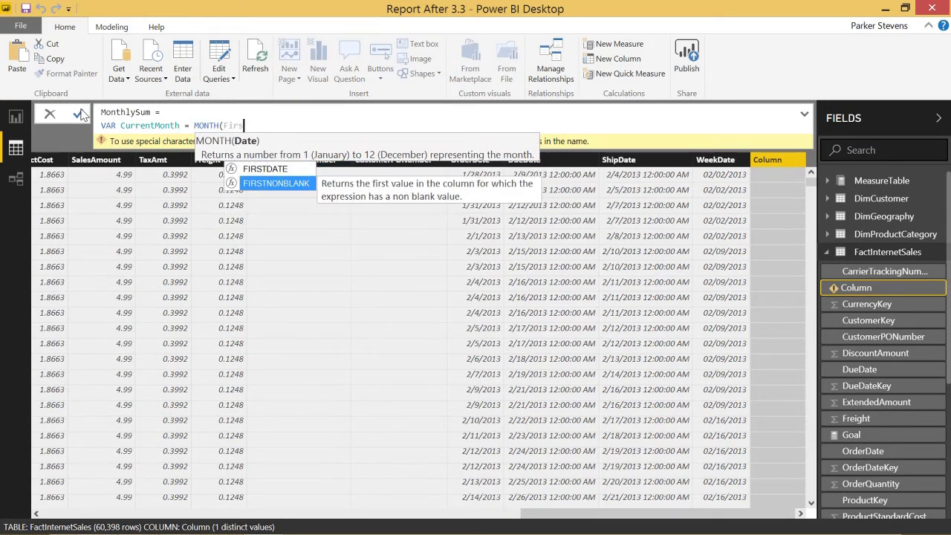
pyautogui.press('Tab')
pyautogui.write('Order')
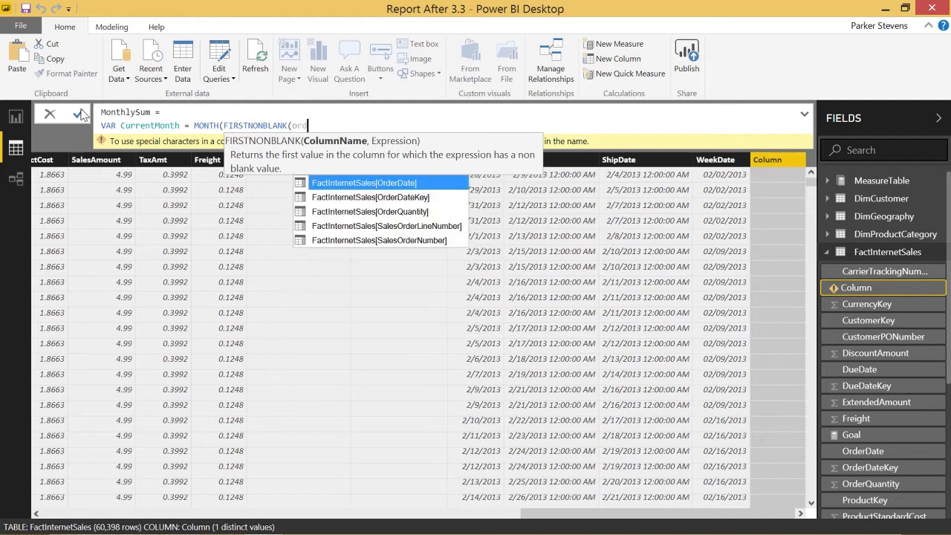
pyautogui.press('Tab')
pyautogui.press('BackSpace')
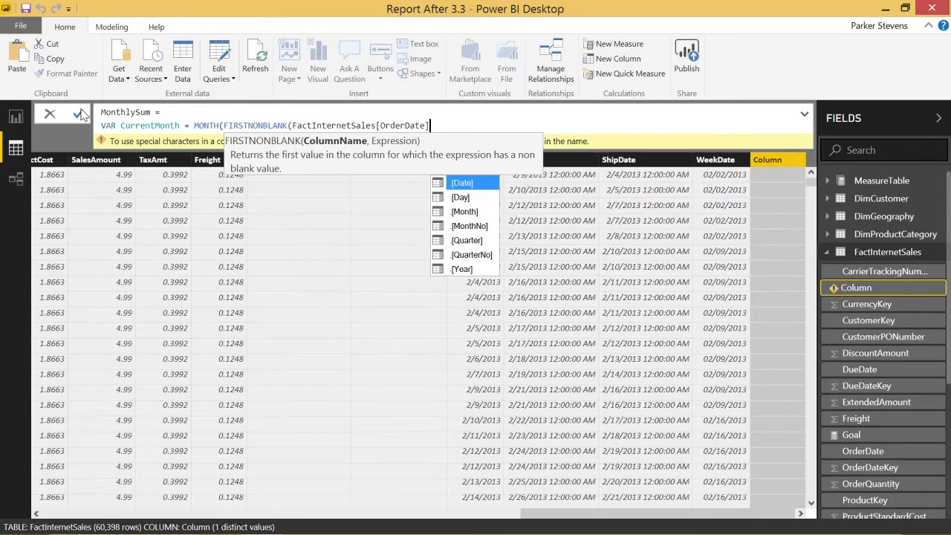
pyautogui.write('],1')
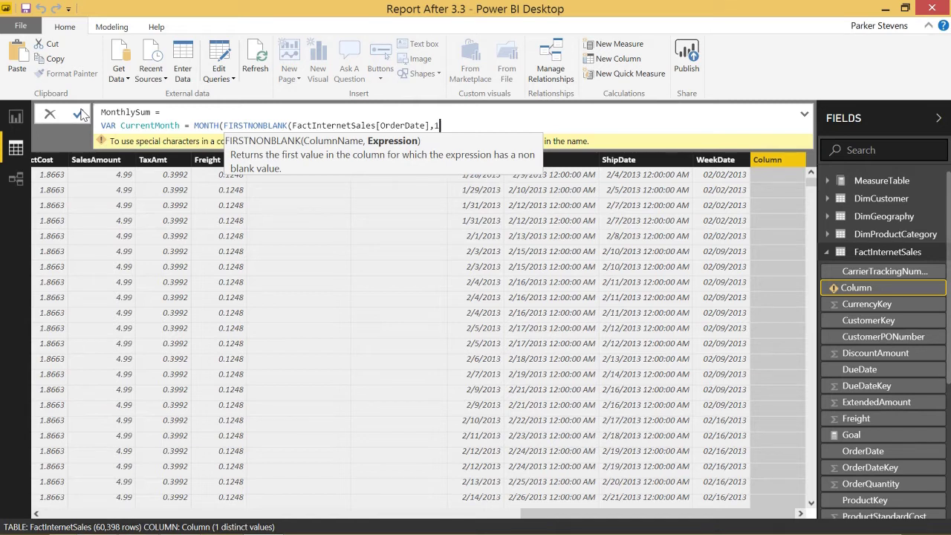
pyautogui.write('))')
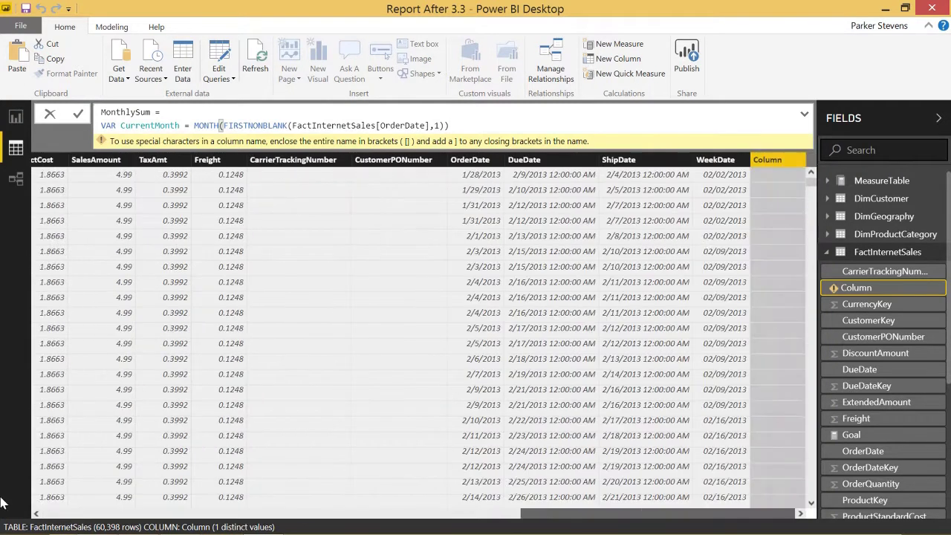
pyautogui.moveTo(605, 514); pyautogui.dragTo(67, 514)
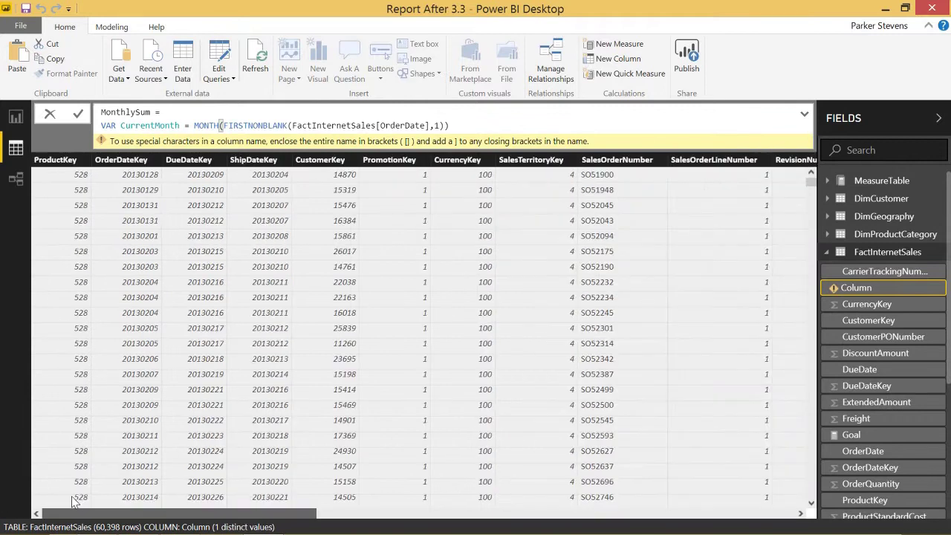
# Commit the MonthlySum formula, then add a new line after the CurrentMonth variable
pyautogui.click(135, 269)
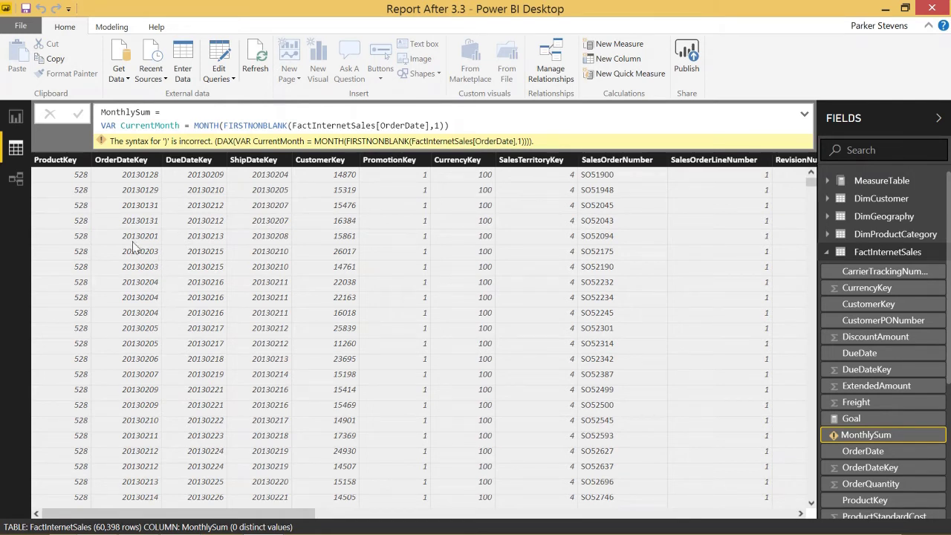
pyautogui.click(450, 125)
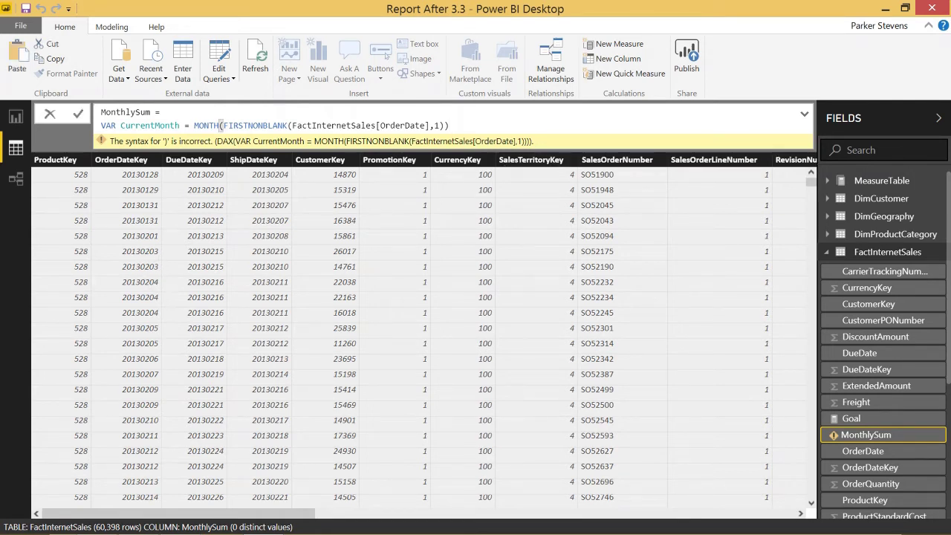
pyautogui.hotkey('shift', 'Return')
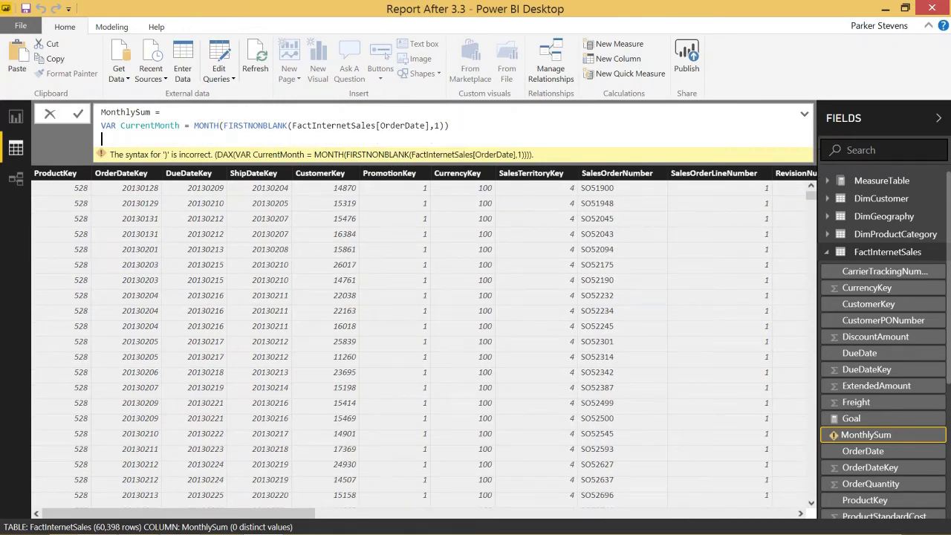
# Add RETURN CALCULATE( with SUM(FactInternetSales[SalesAmount]) as its first argument
pyautogui.write('RETURN')
pyautogui.hotkey('shift', 'Return')
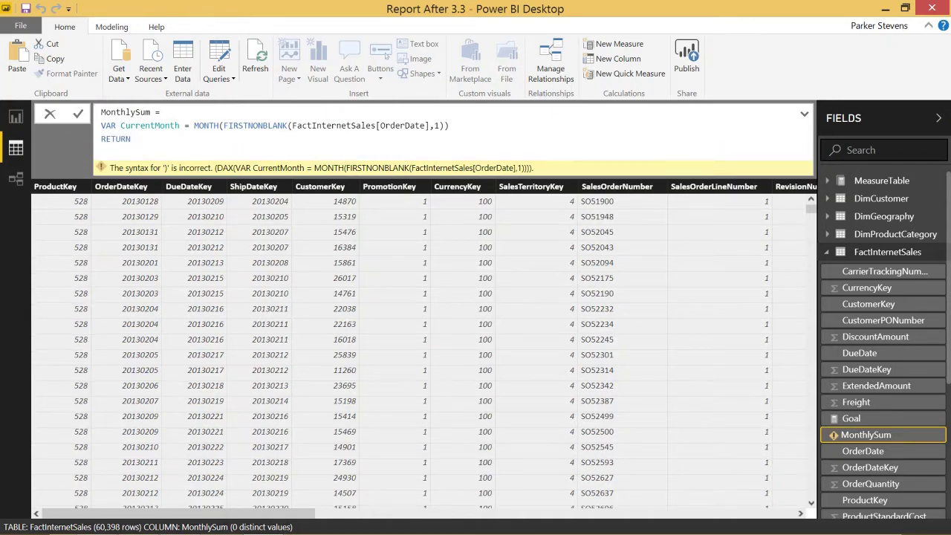
pyautogui.write('CALCULATE(')
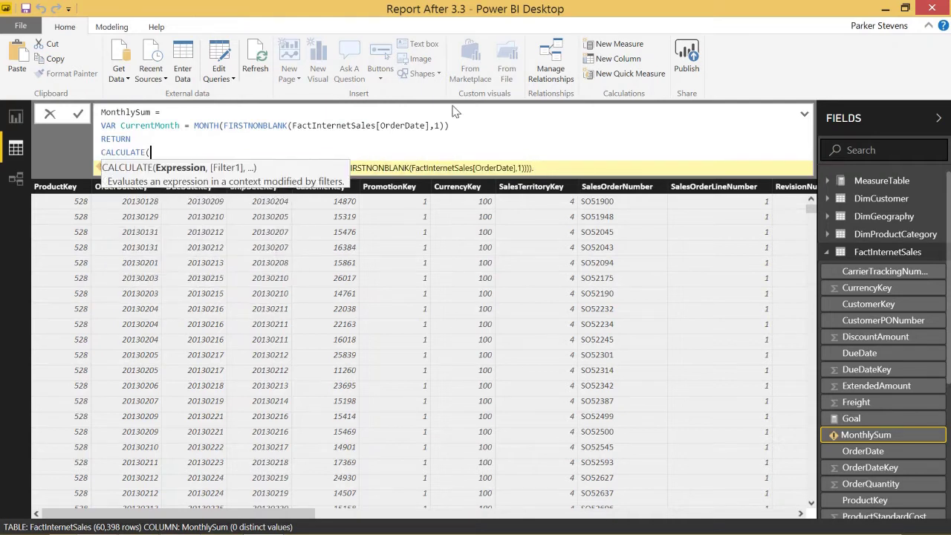
pyautogui.hotkey('shift', 'Return')
pyautogui.press('Tab')
pyautogui.write('SUM(')
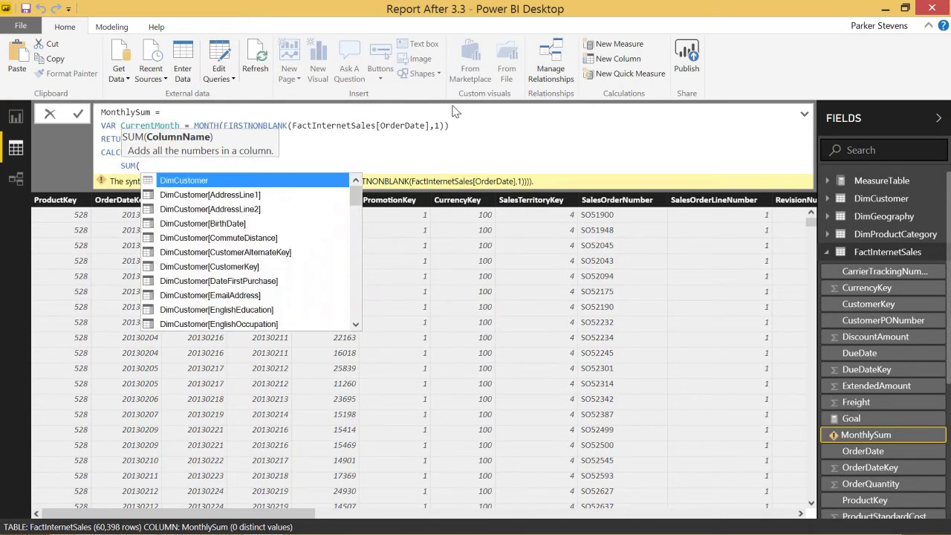
pyautogui.write('amou')
pyautogui.press('Tab')
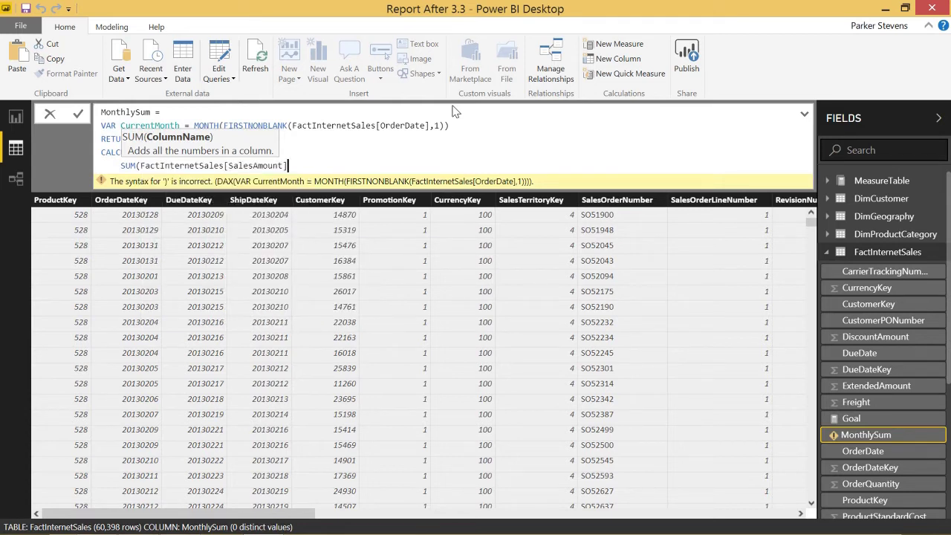
pyautogui.write('),')
# Add FILTER(FactInternetSales, MONTH(FactInternetSales[OrderDate]) = CurrentMonth) and a blank line below the VAR
pyautogui.hotkey('shift', 'Return')
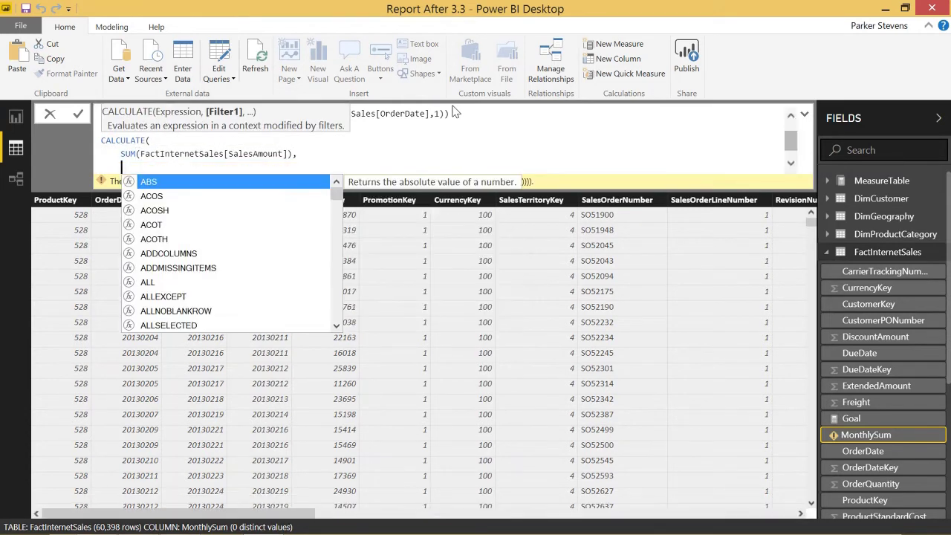
pyautogui.write('FILTER')
pyautogui.press('Tab')
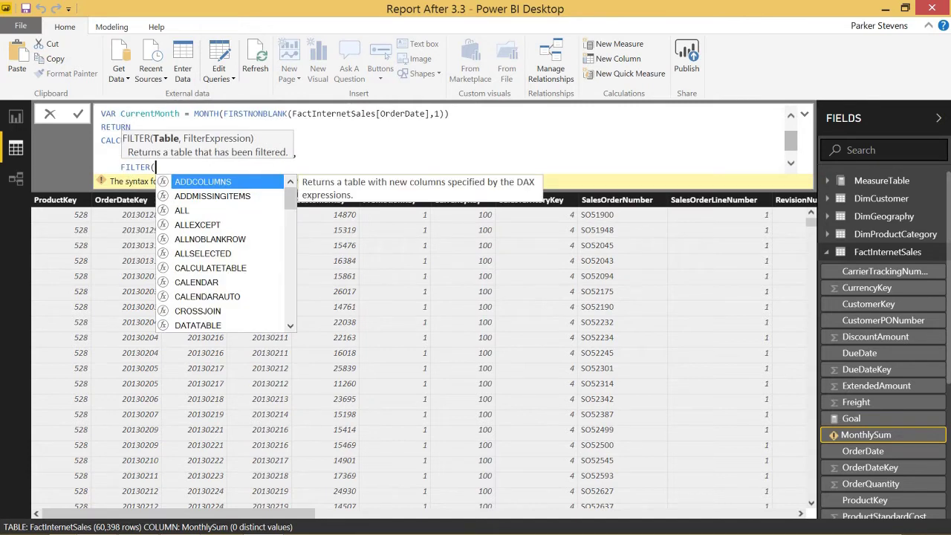
pyautogui.write('or')
pyautogui.press('BackSpace')
pyautogui.press('BackSpace')
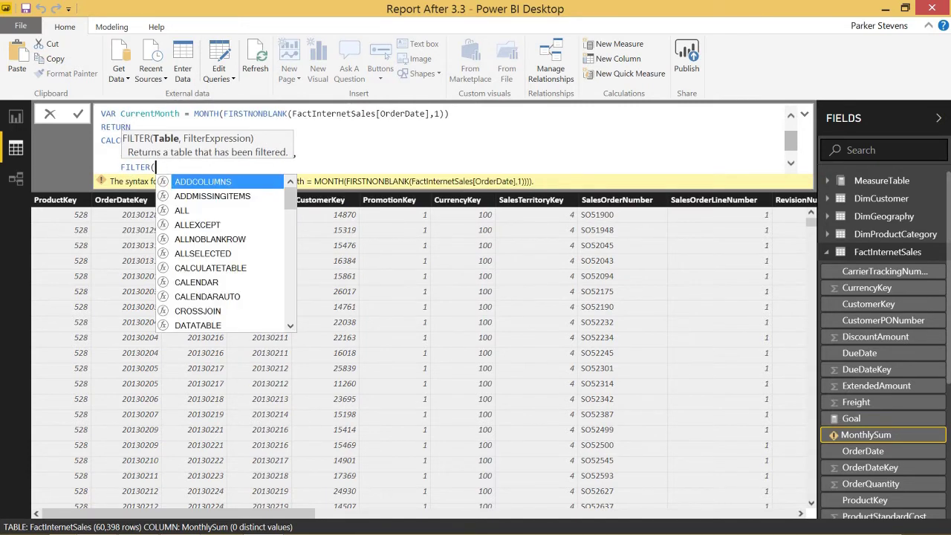
pyautogui.write('FactInternetSales')
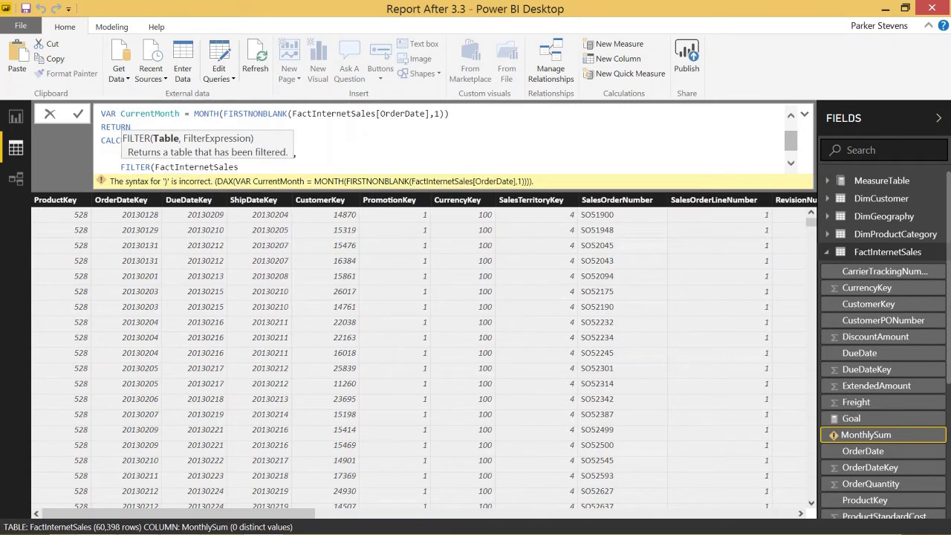
pyautogui.write(', ')
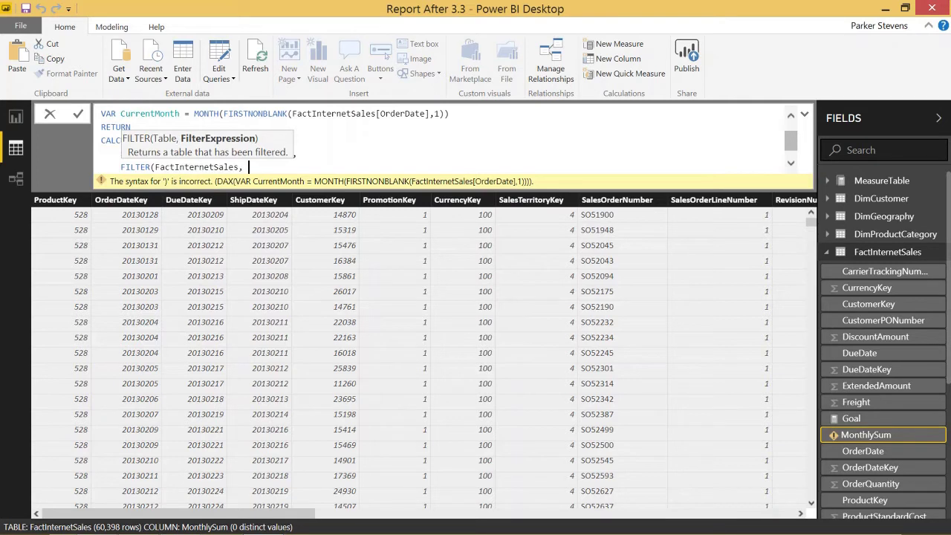
pyautogui.write('MONTH(')
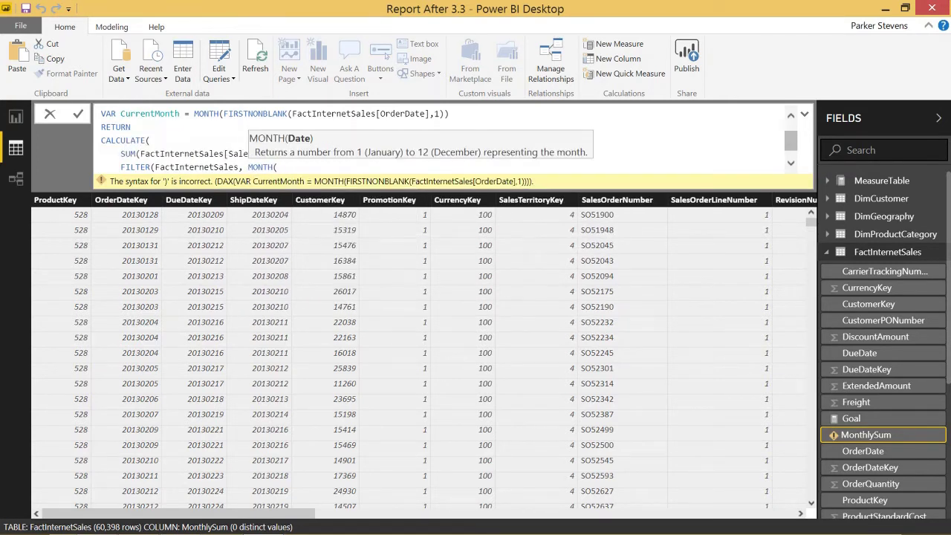
pyautogui.write('orr')
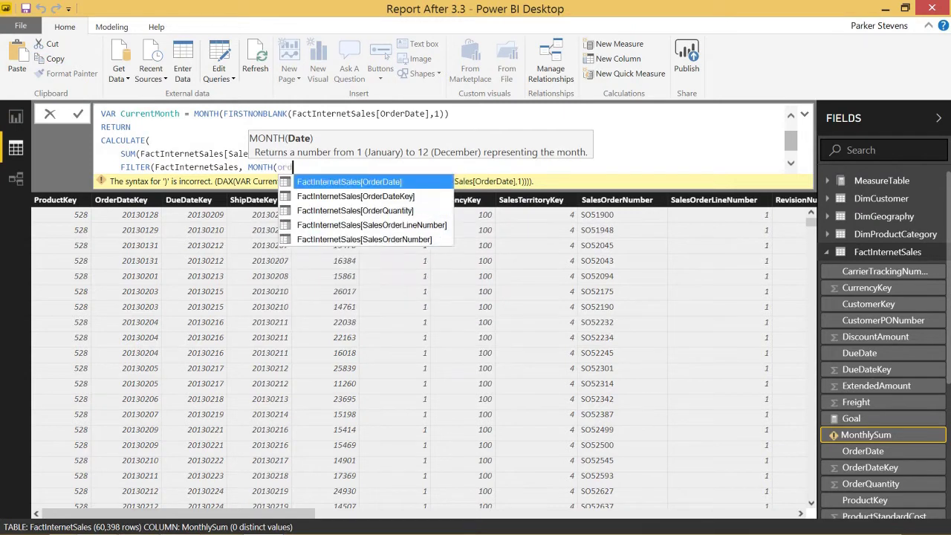
pyautogui.press('BackSpace')
pyautogui.press('Tab')
pyautogui.write(') ')
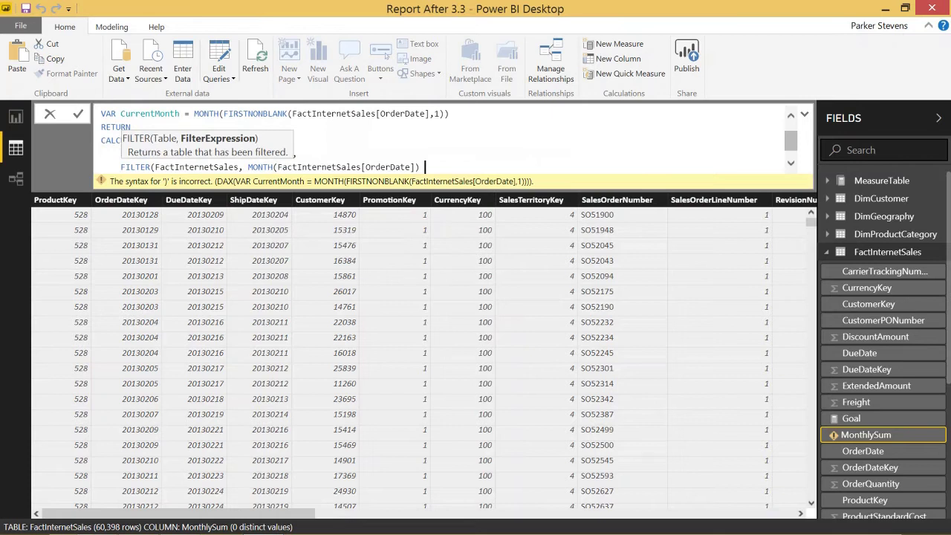
pyautogui.write('= Curr')
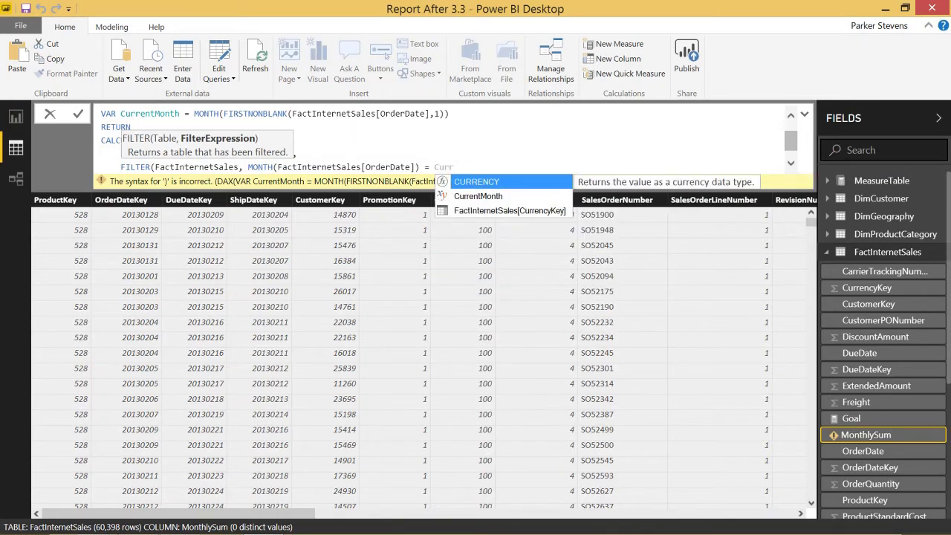
pyautogui.press('Down')
pyautogui.press('Tab')
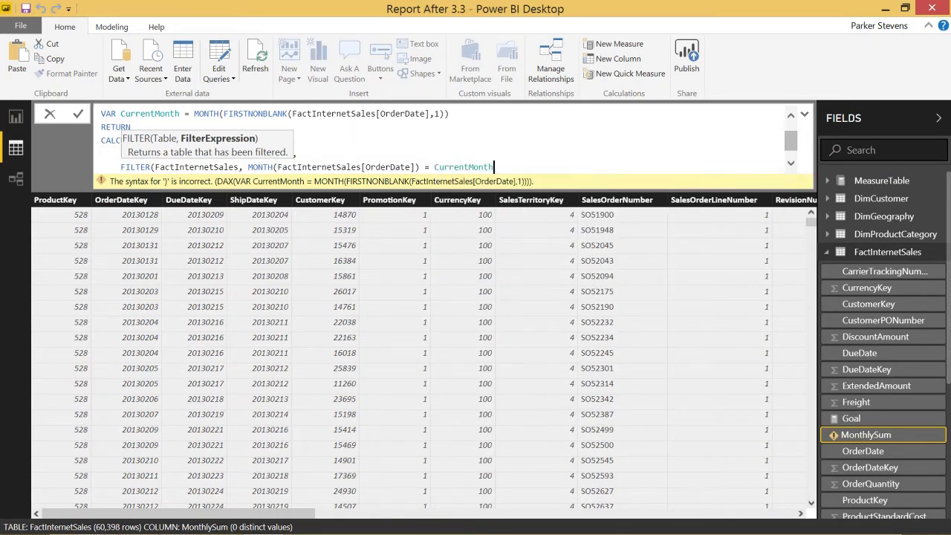
pyautogui.write(')')
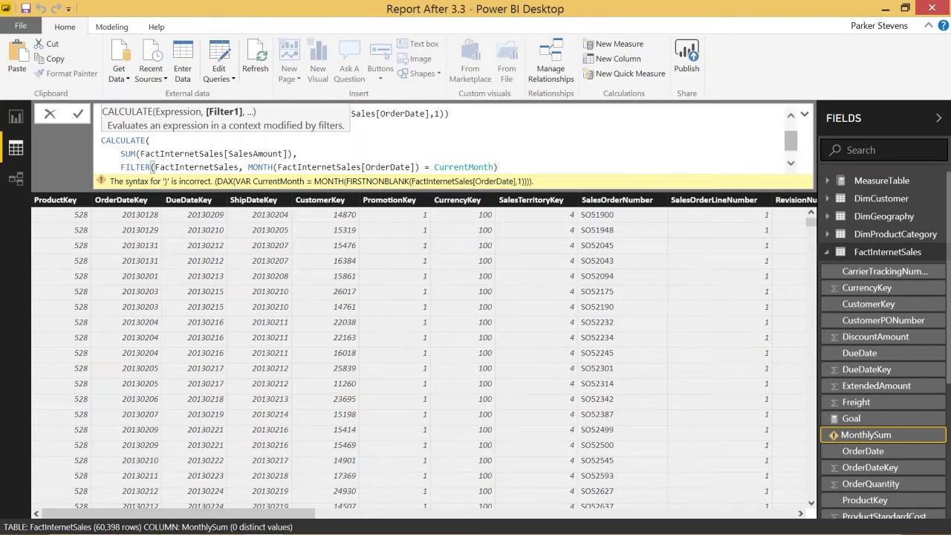
pyautogui.click(449, 113)
pyautogui.hotkey('shift', 'Return')
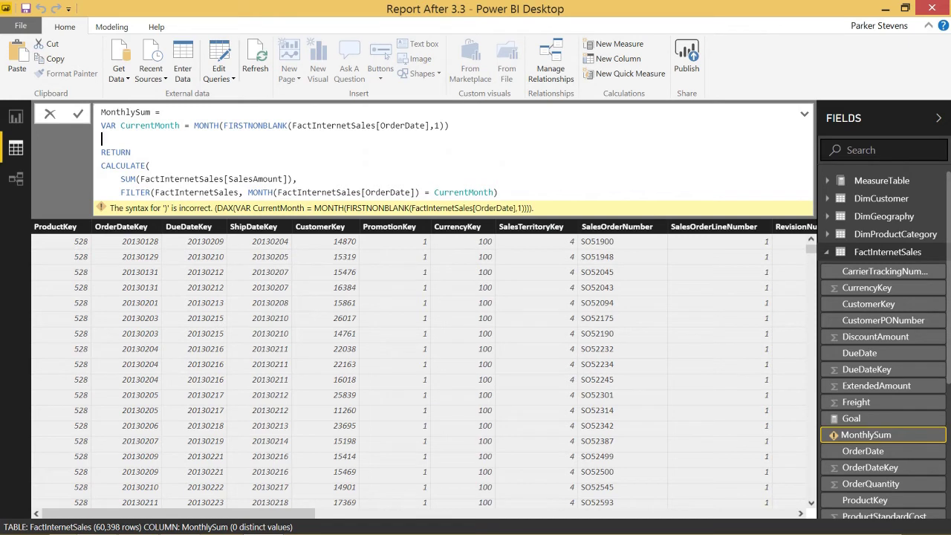
# Duplicate the variable line as a CurrentYear variable using YEAR instead of MONTH
pyautogui.click(450, 126)
pyautogui.hotkey('shift', 'Home')
pyautogui.hotkey('ctrl', 'c')
pyautogui.press('Down')
pyautogui.hotkey('ctrl', 'v')
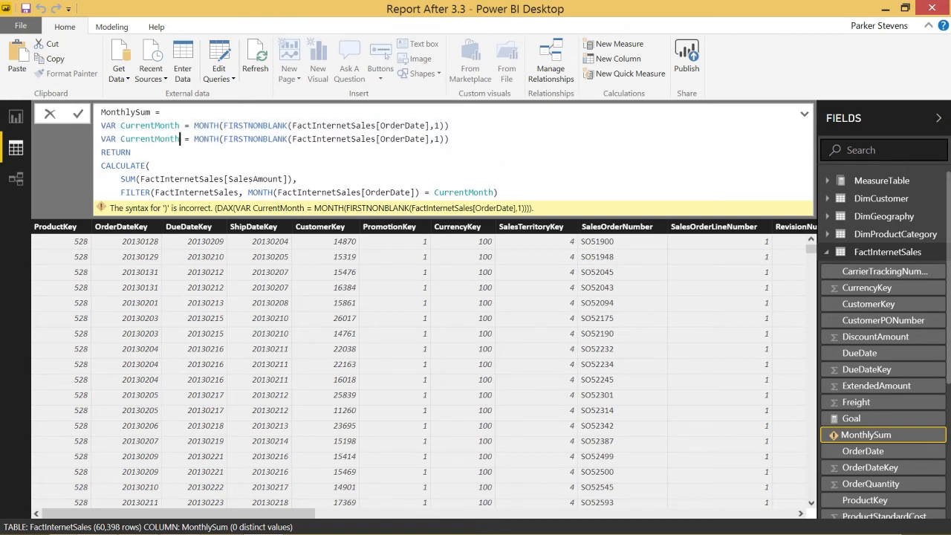
pyautogui.moveTo(179, 139); pyautogui.dragTo(151, 139)
pyautogui.write('Year')
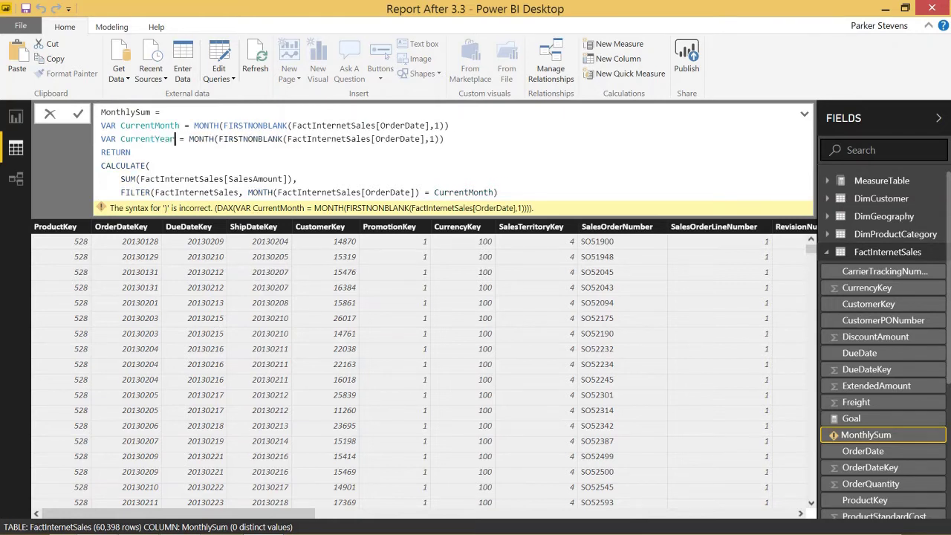
pyautogui.moveTo(189, 139); pyautogui.dragTo(215, 139)
pyautogui.write('Year')
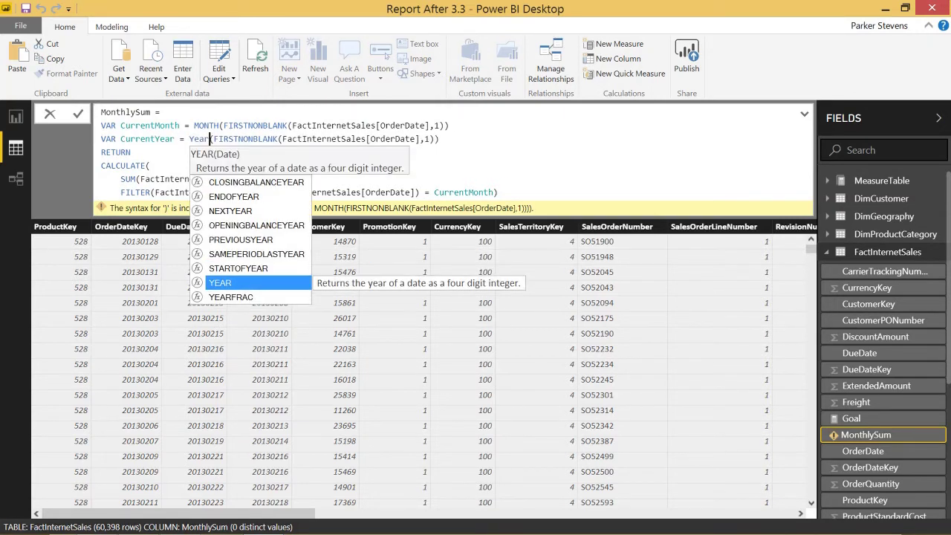
pyautogui.click(294, 126)
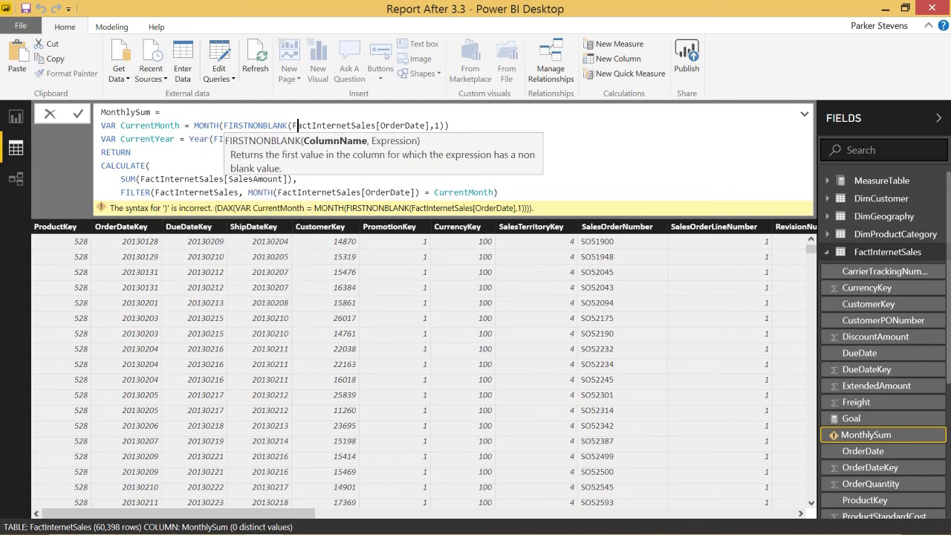
pyautogui.click(164, 179)
# Add FILTER(FactInternetSales, YEAR(FactInternetSales[OrderDate]) = CurrentYear) and close the CALCULATE parentheses
pyautogui.click(499, 192)
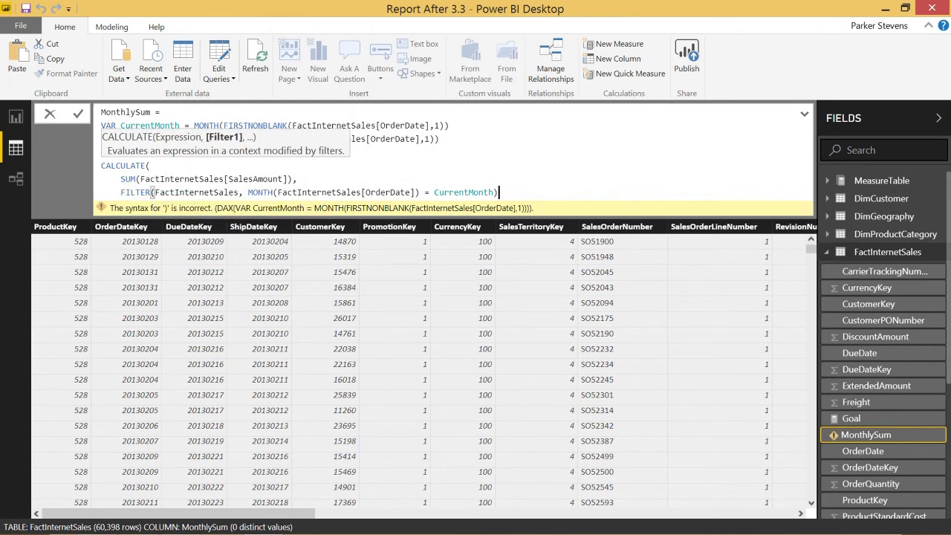
pyautogui.write(',')
pyautogui.hotkey('shift', 'Return')
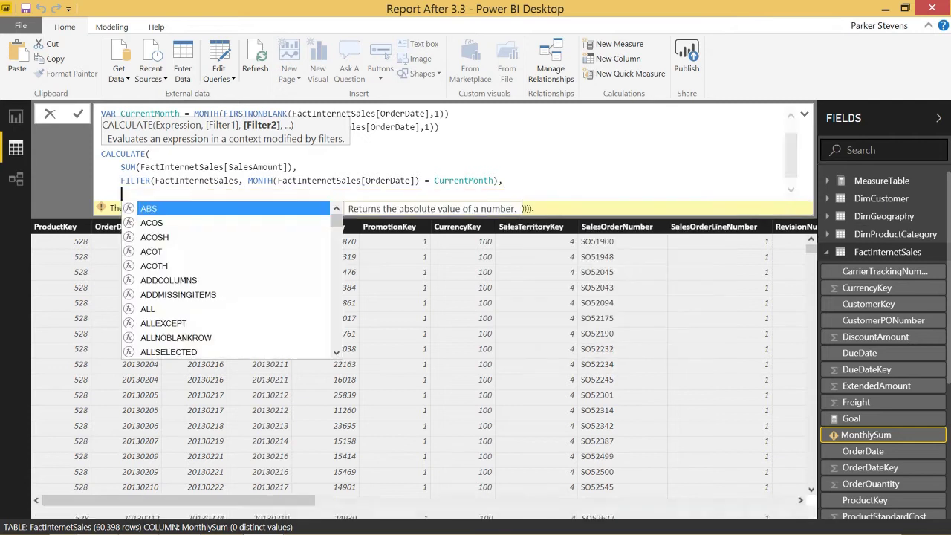
pyautogui.write('FILTER(Fac')
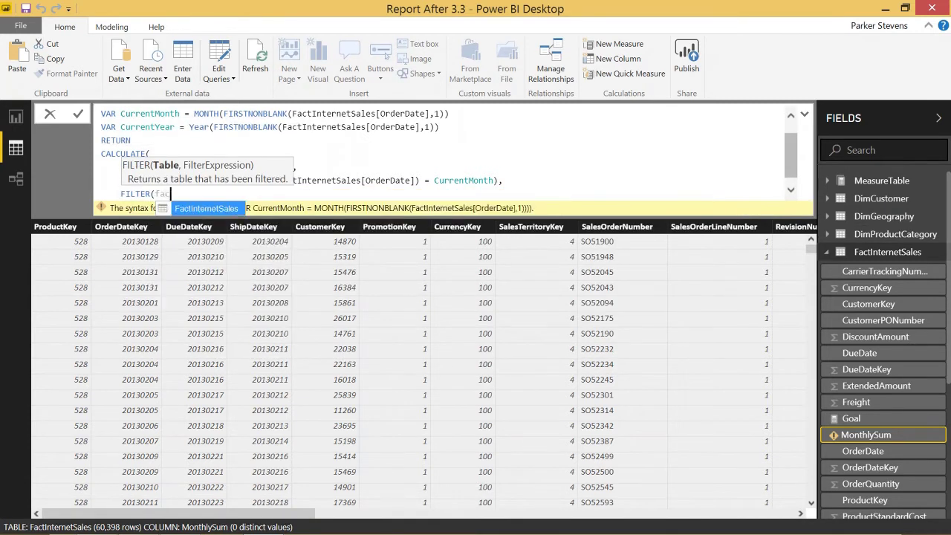
pyautogui.press('Tab')
pyautogui.write(', ')
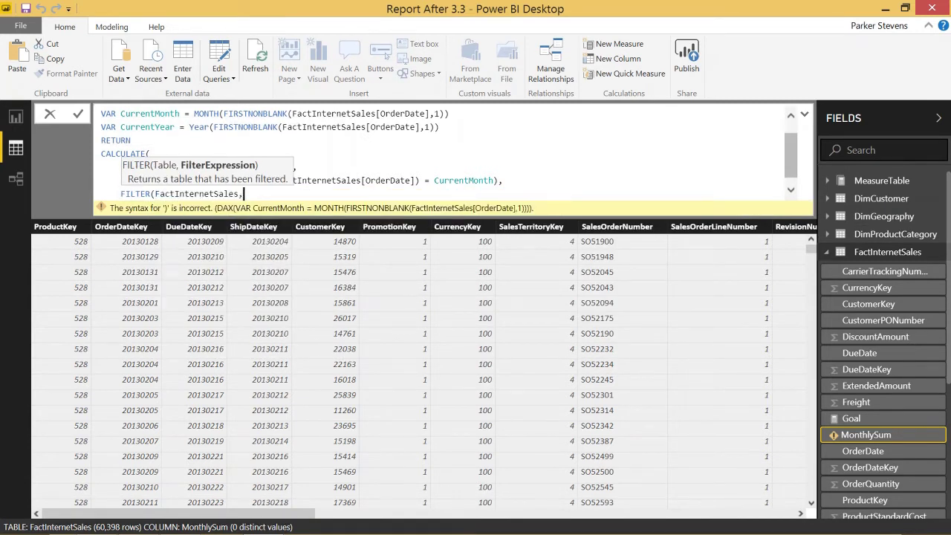
pyautogui.write('YEAR')
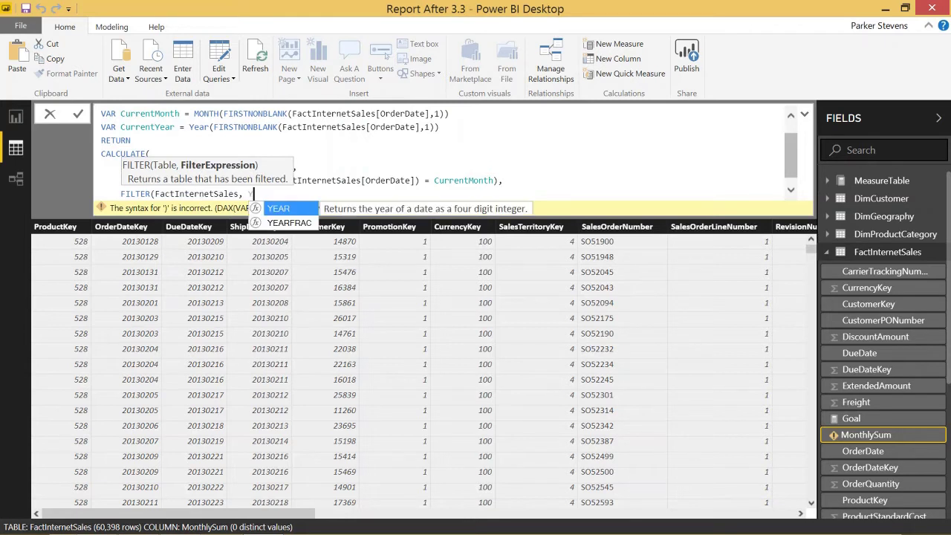
pyautogui.write('or')
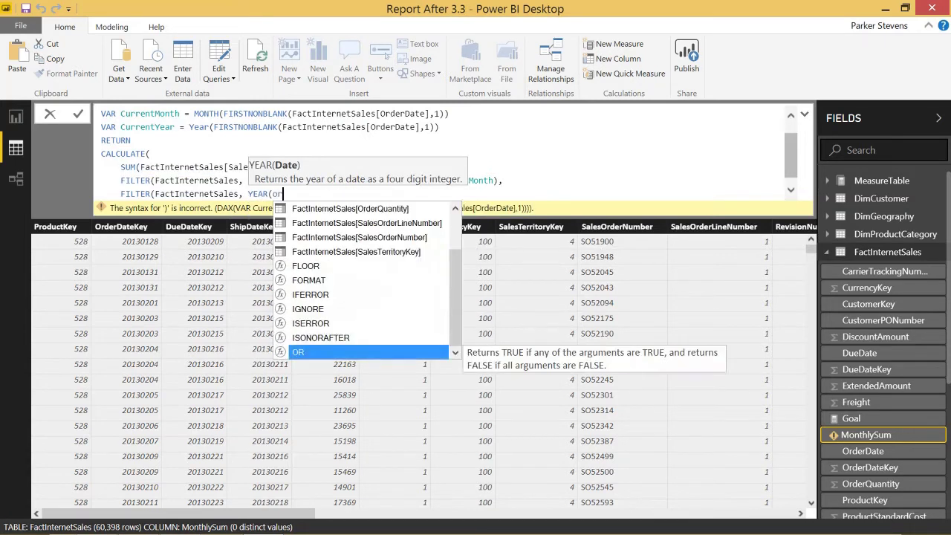
pyautogui.write('d')
pyautogui.press('Tab')
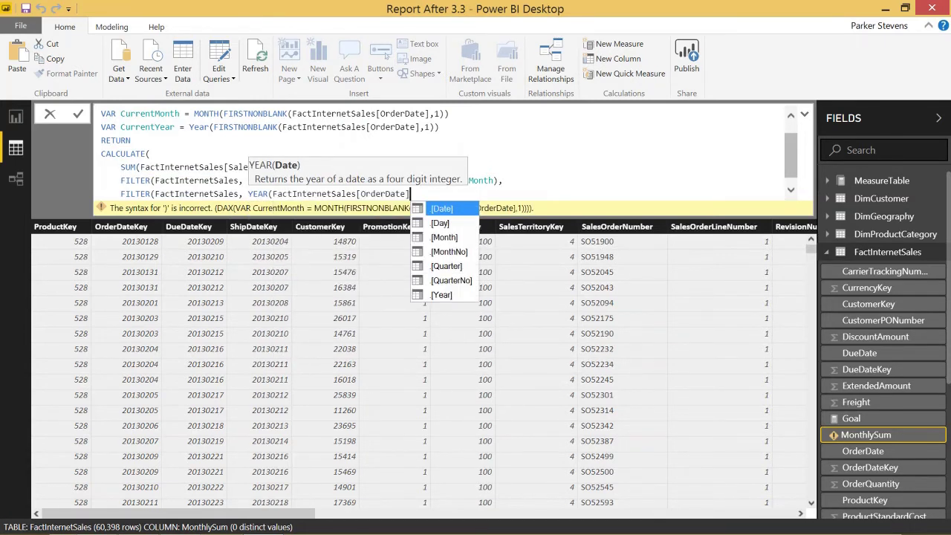
pyautogui.write(']) = Curr')
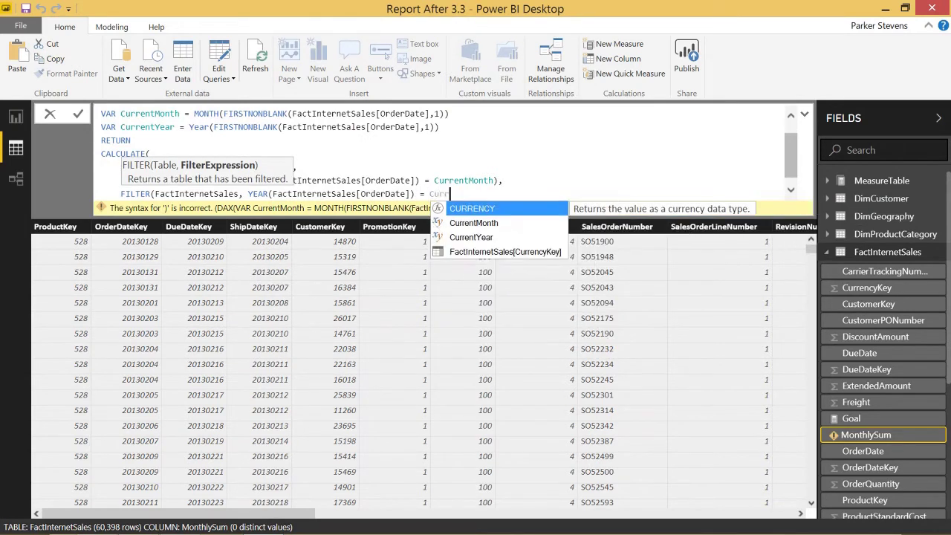
pyautogui.press('Down')
pyautogui.press('Down')
pyautogui.press('Tab')
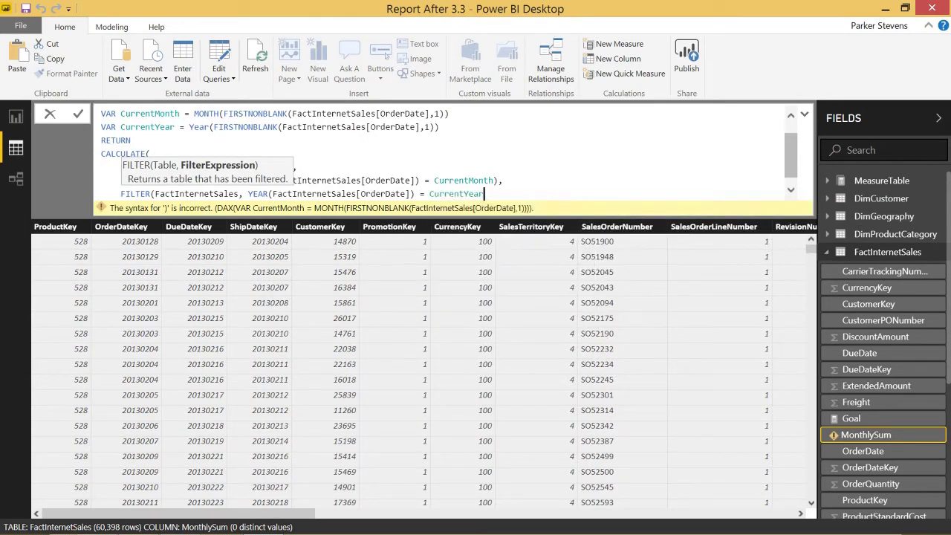
pyautogui.write(')')
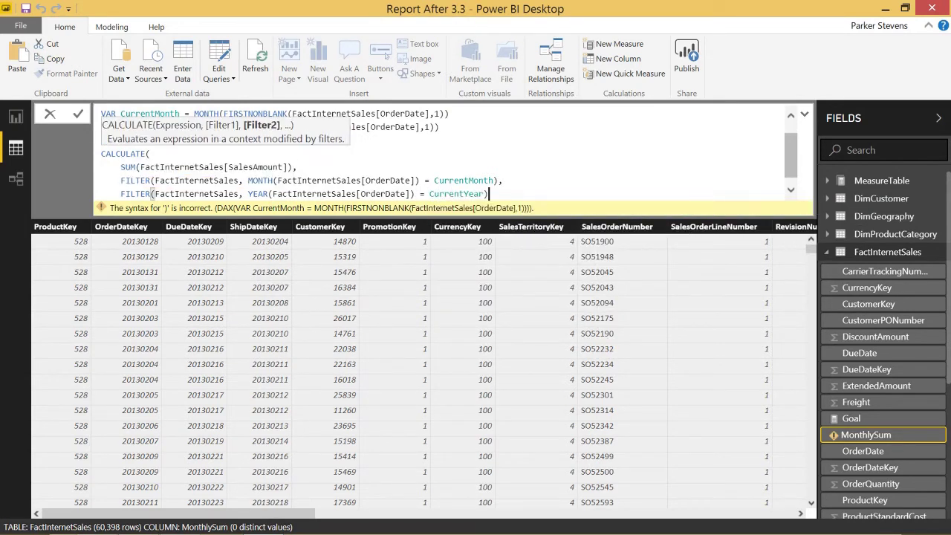
pyautogui.press('Return')
pyautogui.click(511, 195)
pyautogui.write(')')
pyautogui.press('Return')
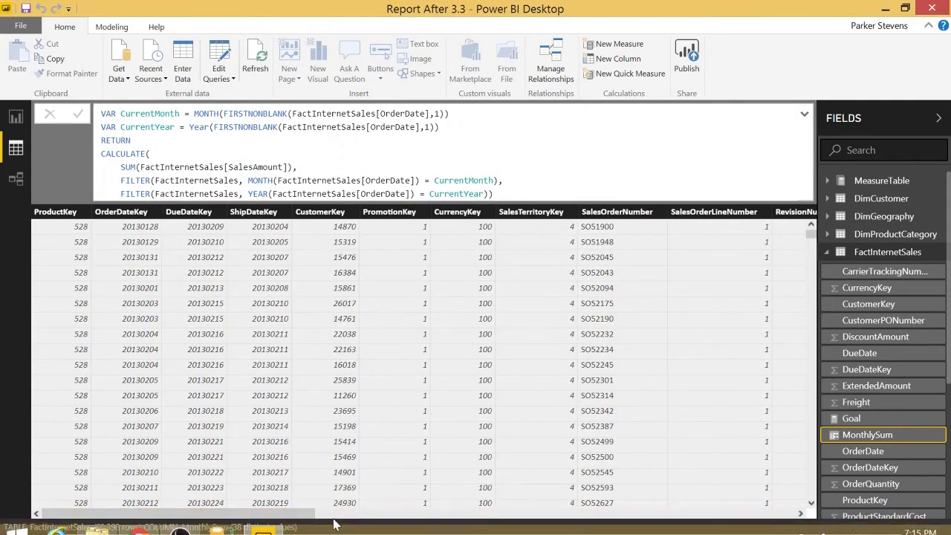
pyautogui.moveTo(310, 514); pyautogui.dragTo(799, 514)
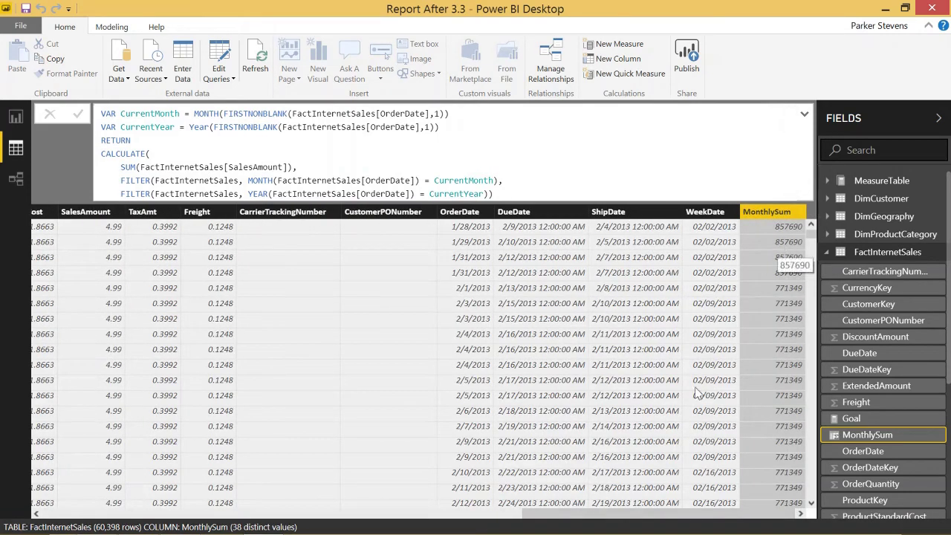
pyautogui.click(618, 451)
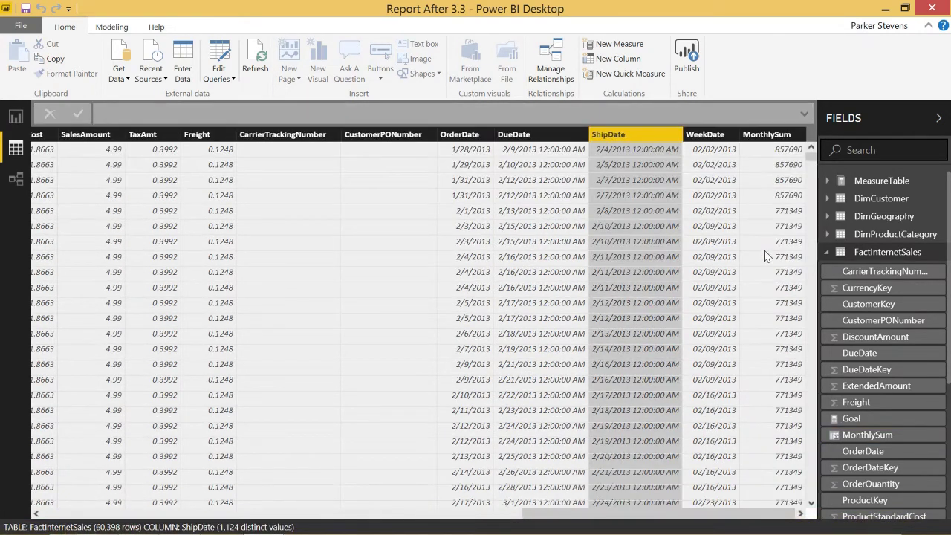
pyautogui.click(774, 205)
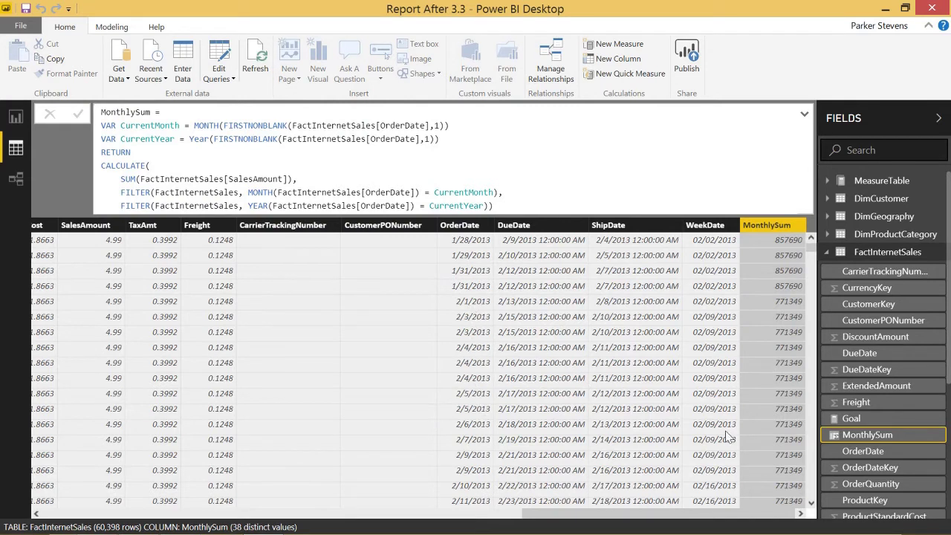
pyautogui.scroll(-8, 775, 424)
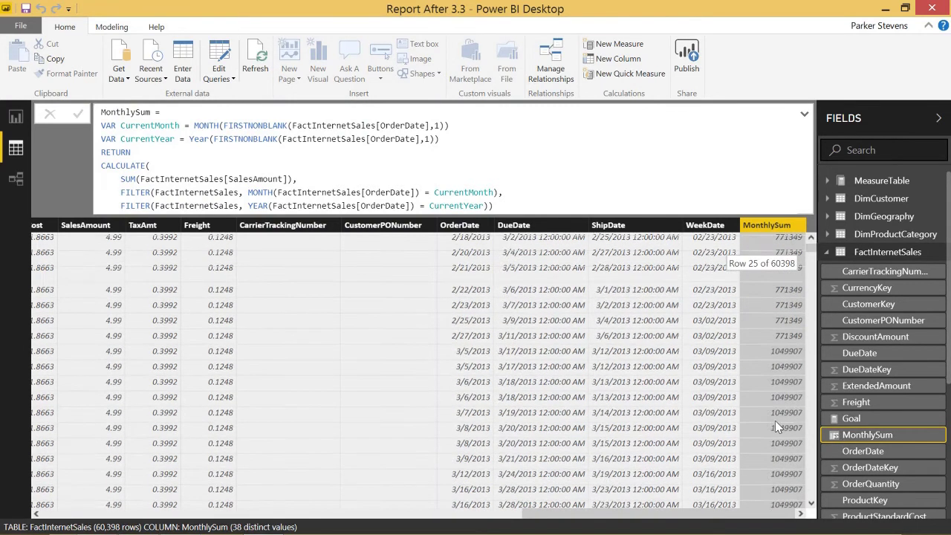
pyautogui.scroll(8, 774, 420)
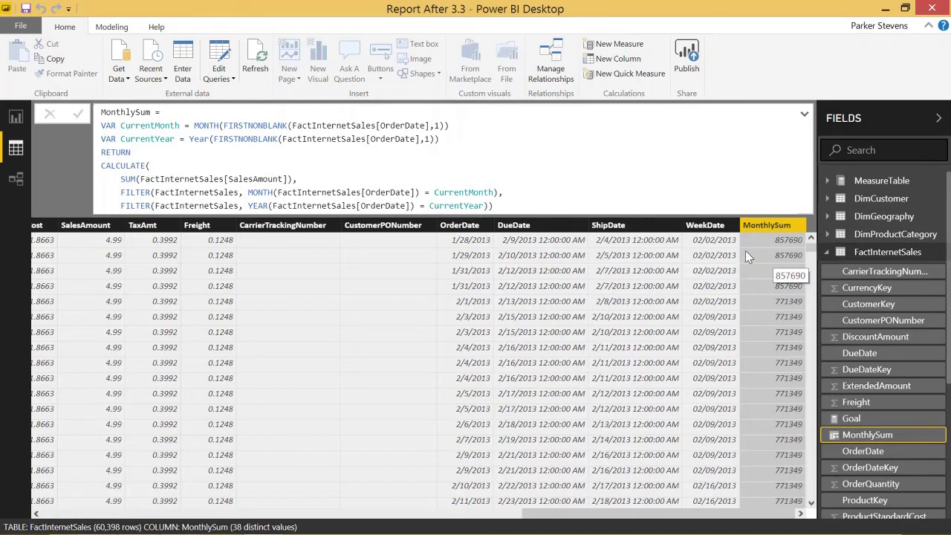
# Create a new measure in MeasureTable
pyautogui.click(827, 252)
pyautogui.click(832, 182)
pyautogui.rightClick(851, 181)
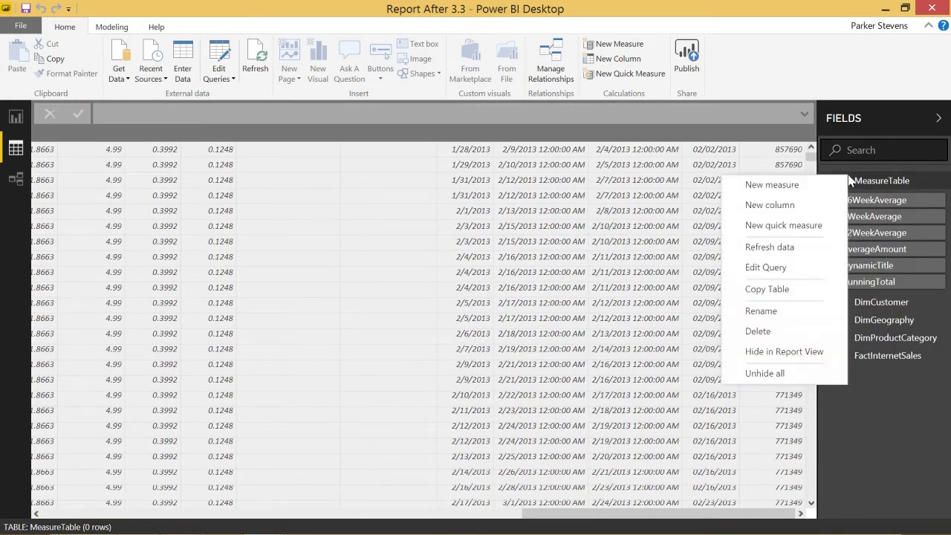
pyautogui.click(806, 191)
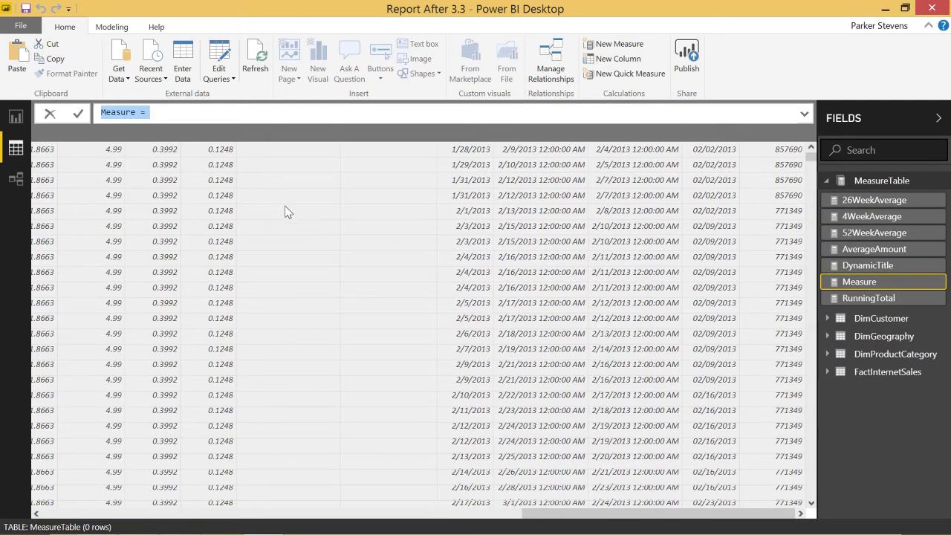
# Start the formula as True12MonthAverage = CALCULATE( with AVERAGEX( on the next line
pyautogui.write('True12')
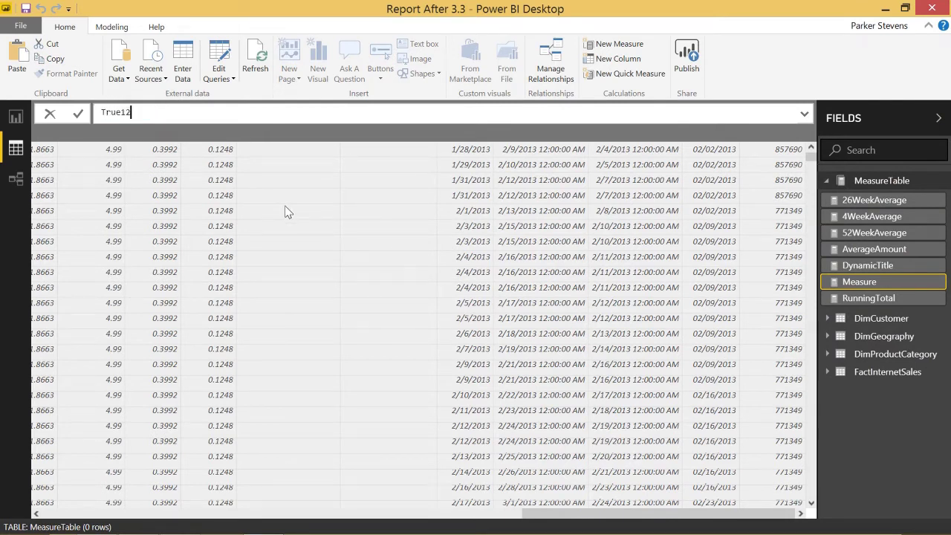
pyautogui.write('MonthAverage =')
pyautogui.hotkey('shift', 'Return')
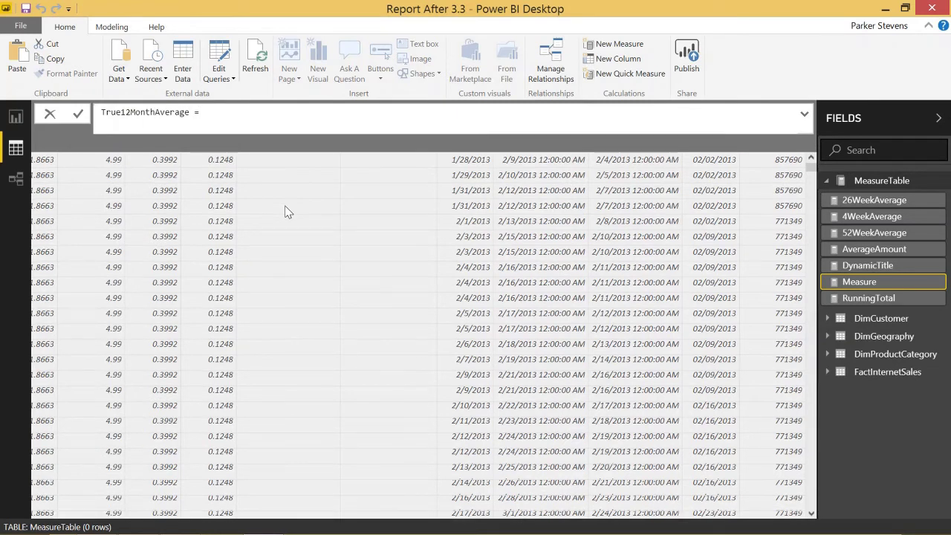
pyautogui.write('CAL')
pyautogui.press('Tab')
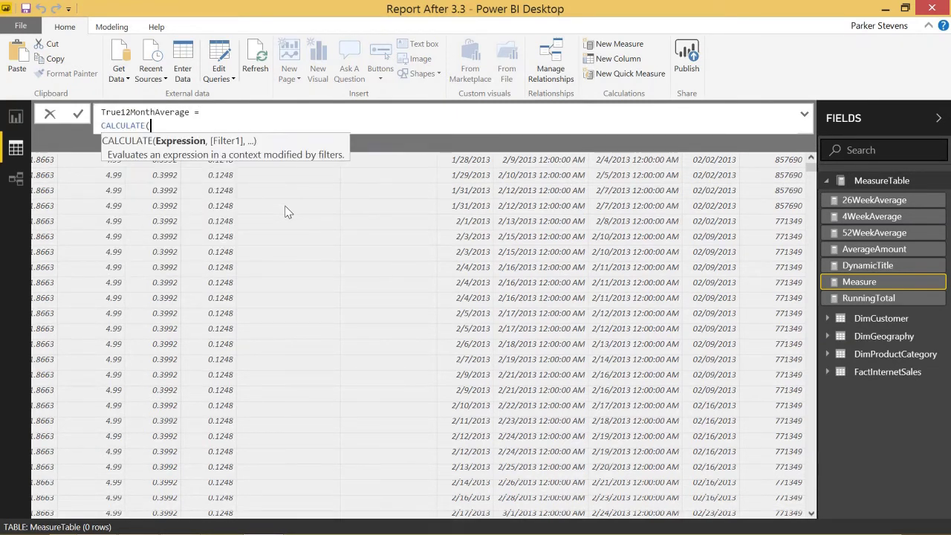
pyautogui.hotkey('shift', 'Return')
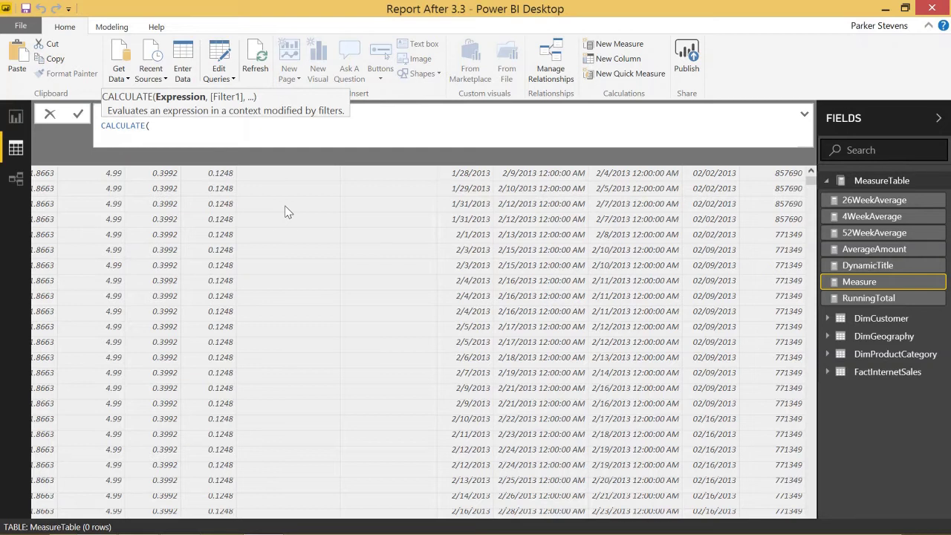
pyautogui.write('Aver')
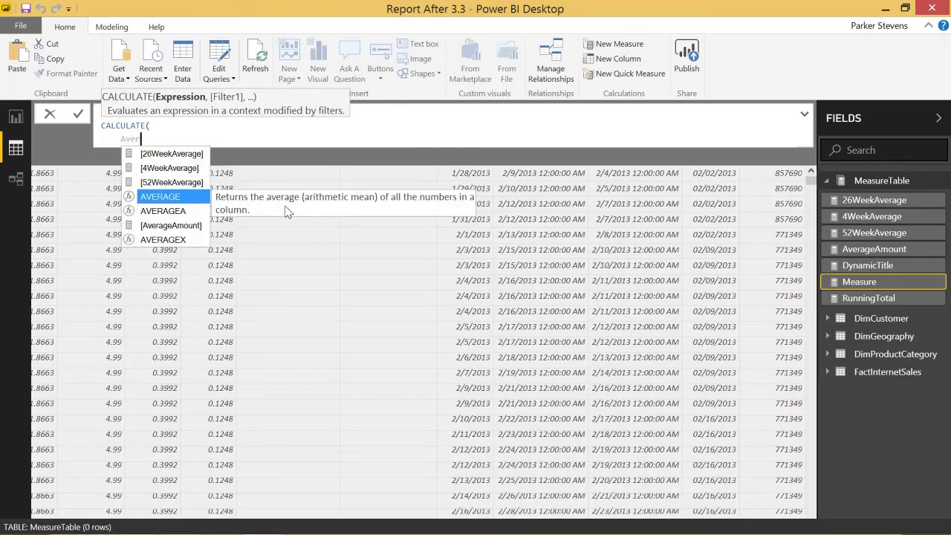
pyautogui.press('Down')
pyautogui.press('Down')
pyautogui.press('Tab')
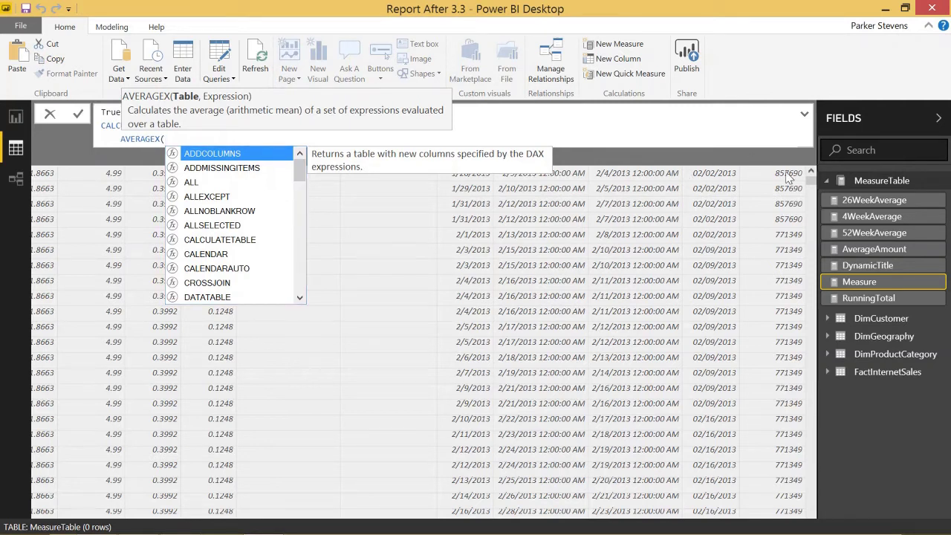
# Leave the unfinished True12MonthAverage draft and browse the FactInternetSales columns, including MonthlySum
pyautogui.press('Escape')
pyautogui.click(886, 372)
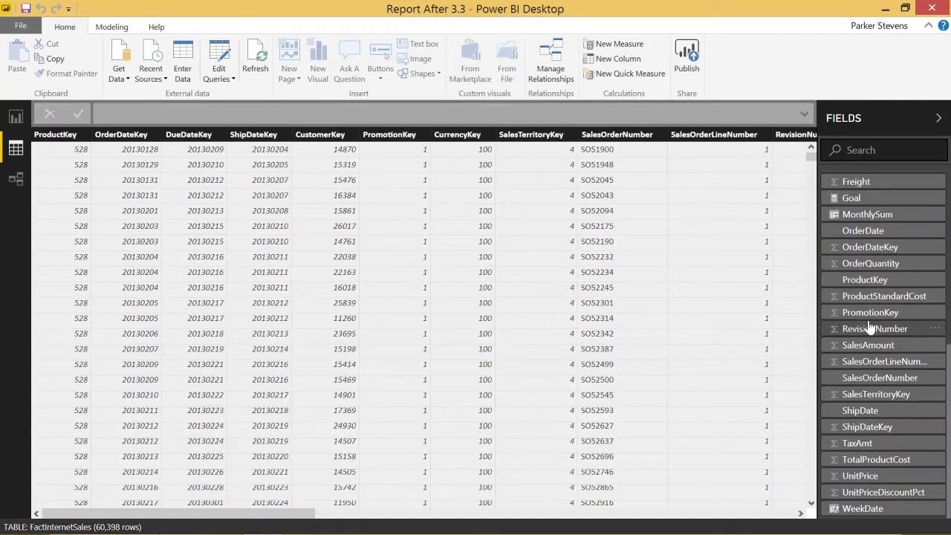
pyautogui.click(747, 206)
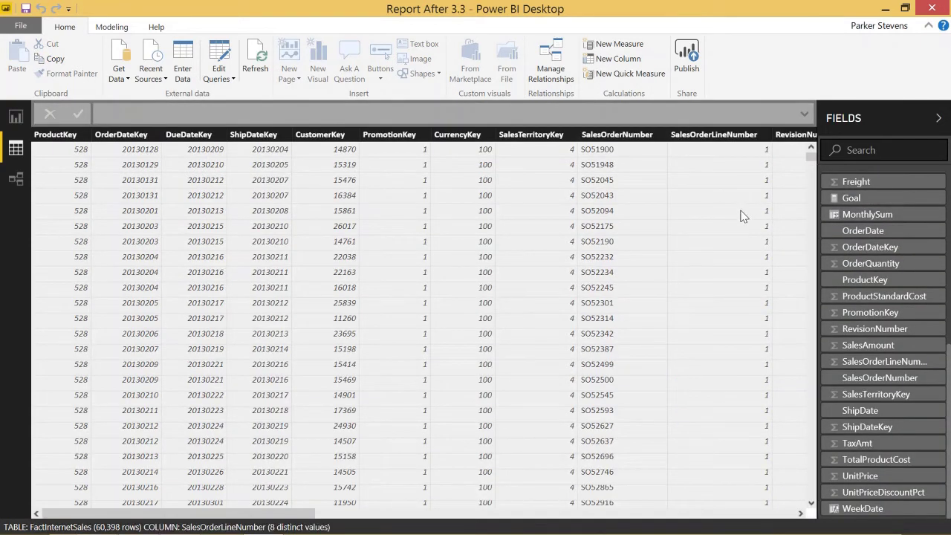
pyautogui.moveTo(222, 513); pyautogui.dragTo(823, 511)
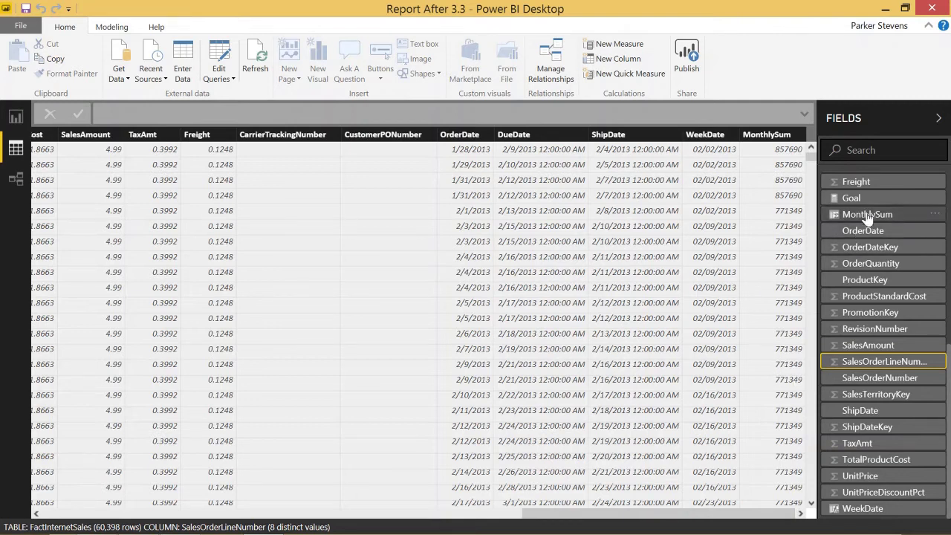
pyautogui.scroll(5, 874, 232)
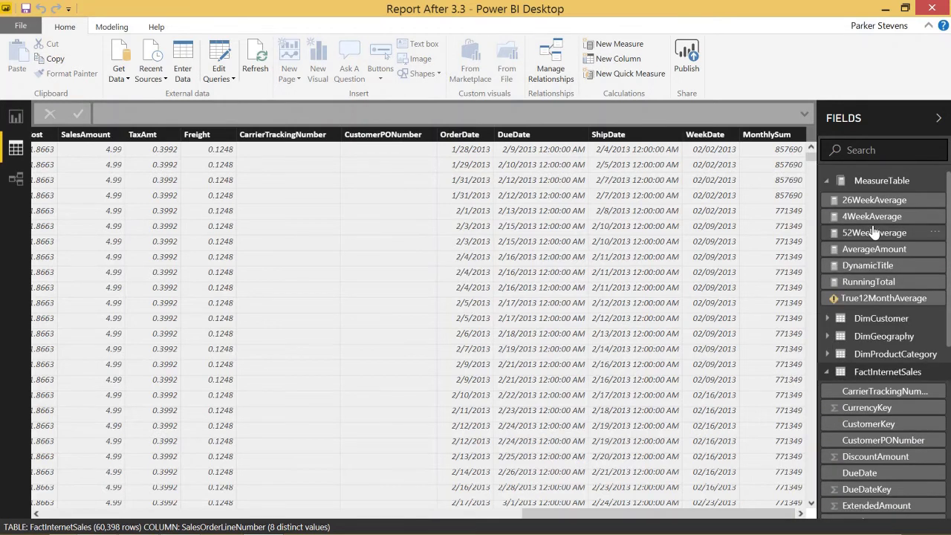
# Reopen True12MonthAverage and move AVERAGEX's closing parenthesis onto its own line
pyautogui.click(873, 298)
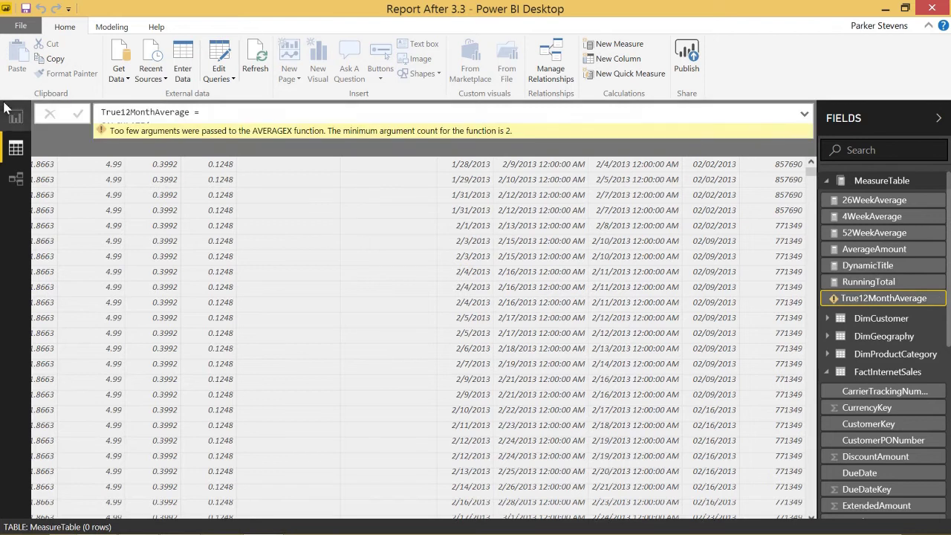
pyautogui.tripleClick(170, 119)
pyautogui.press('Right')
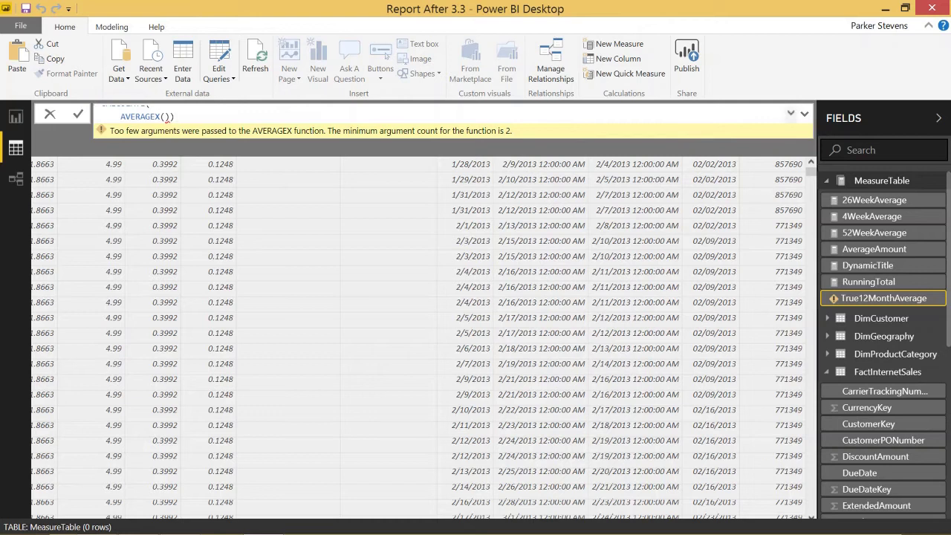
pyautogui.press('Left')
pyautogui.hotkey('shift', 'Return')
pyautogui.hotkey('shift', 'Return')
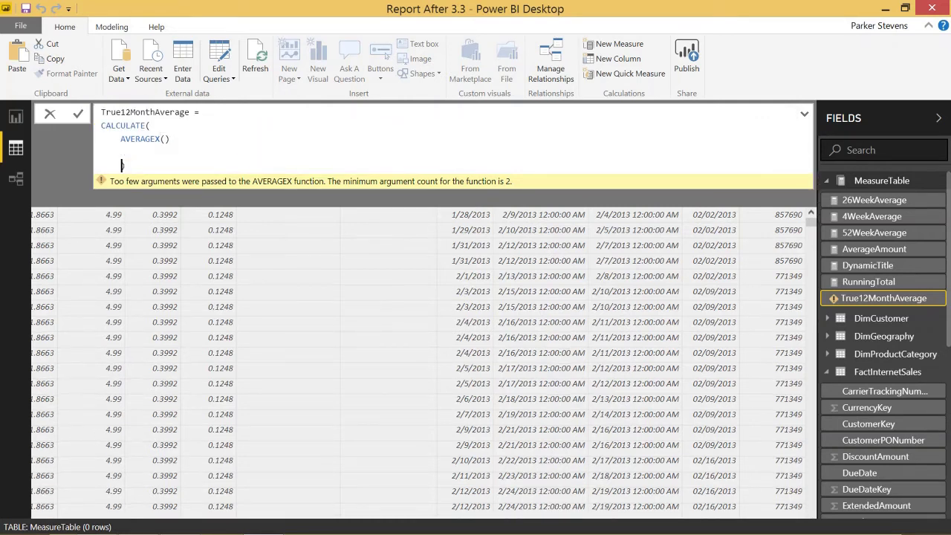
pyautogui.press('BackSpace')
pyautogui.press('BackSpace')
pyautogui.press('BackSpace')
pyautogui.press('BackSpace')
# Add VALUES(FactInternetSales[MonthlySum]) as AVERAGEX's table argument
pyautogui.click(164, 139)
pyautogui.hotkey('shift', 'Return')
pyautogui.hotkey('shift', 'Return')
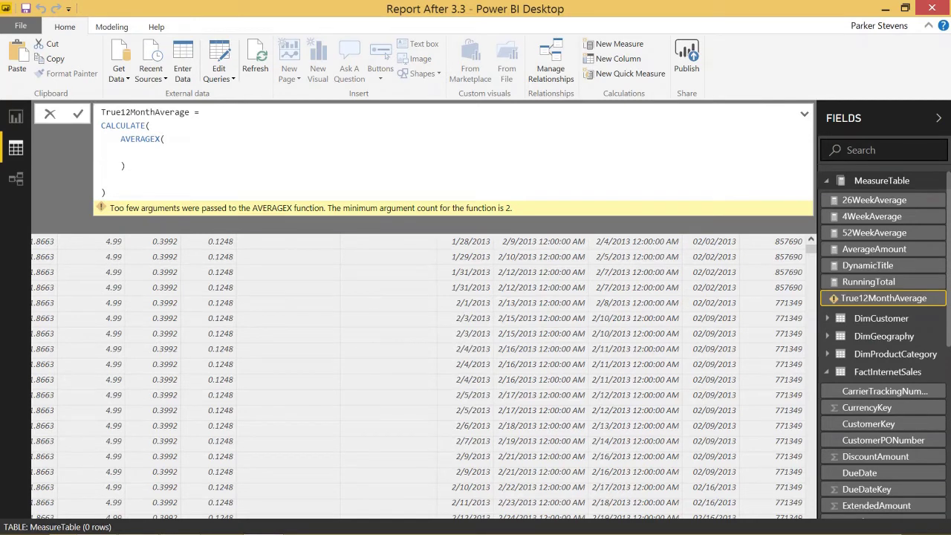
pyautogui.write('VAL')
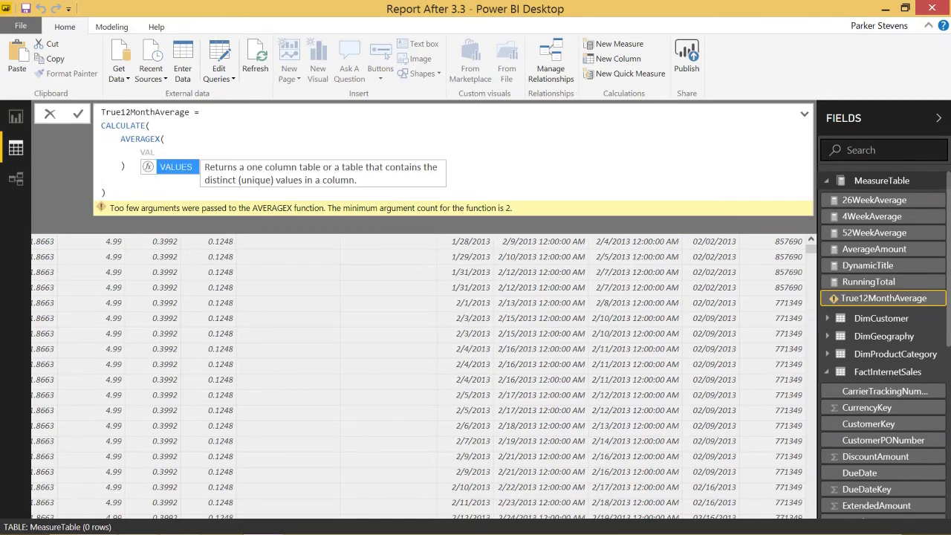
pyautogui.press('Tab')
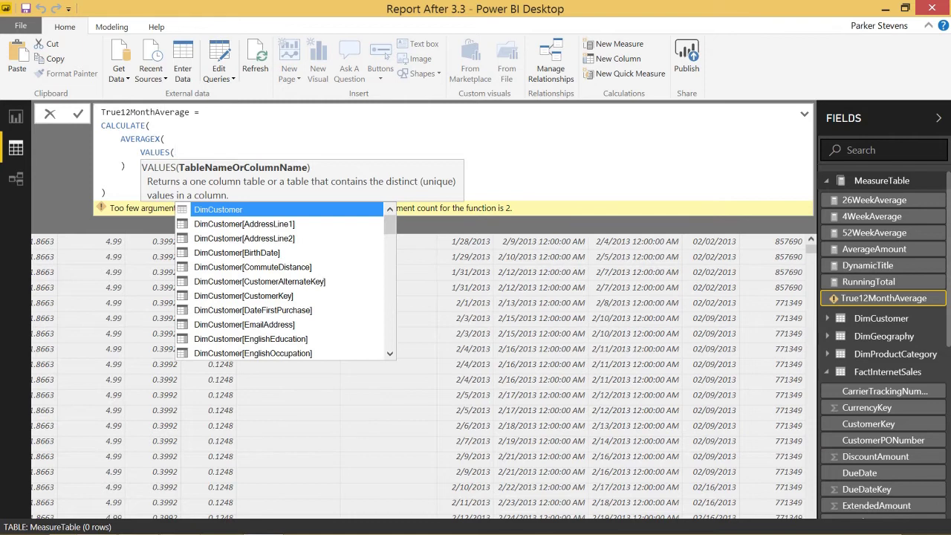
pyautogui.write('mon')
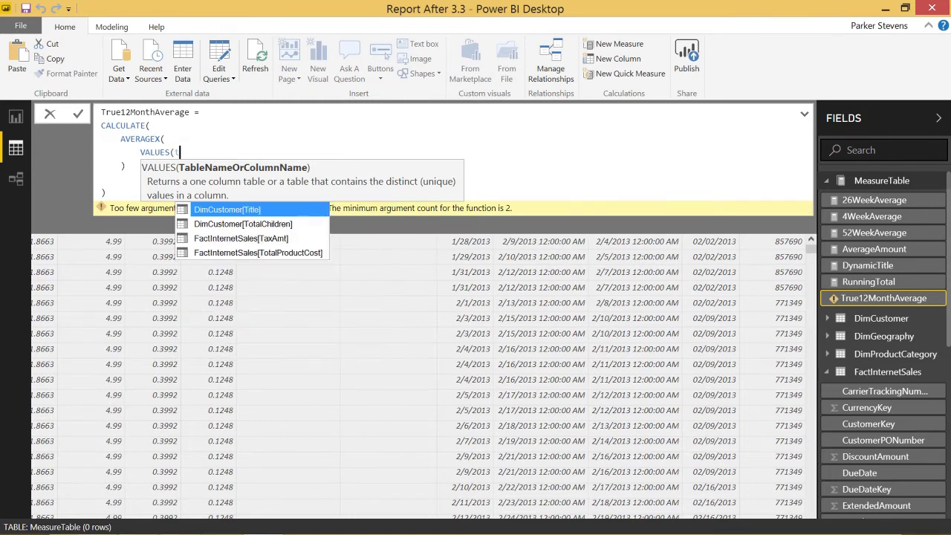
pyautogui.press('Tab')
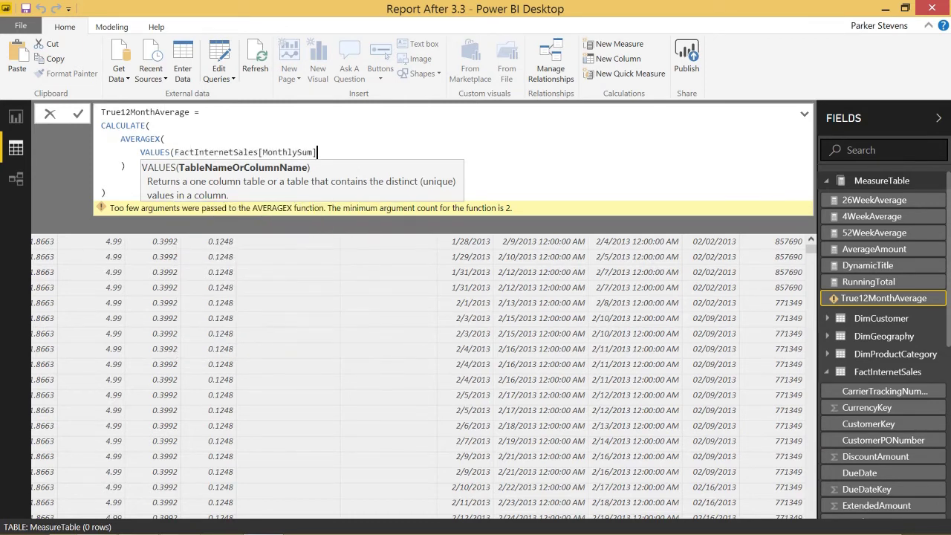
pyautogui.write(')')
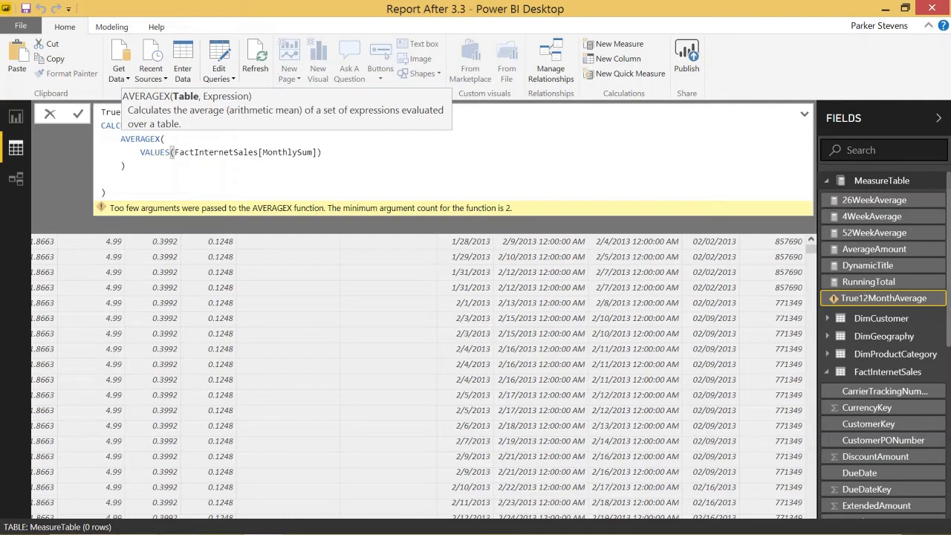
# Add FactInternetSales[MonthlySum] as the averaged expression, then a comma for CALCULATE's filter
pyautogui.write(',')
pyautogui.hotkey('shift', 'Return')
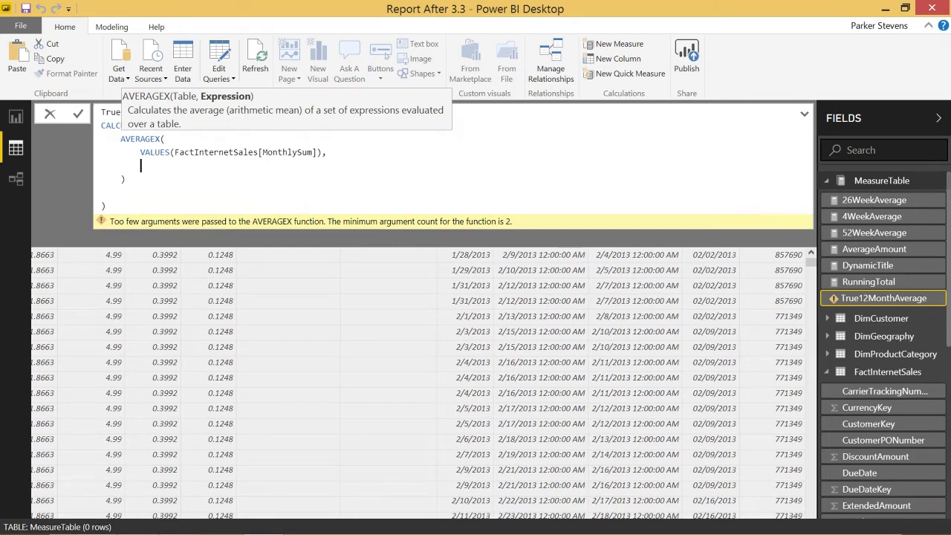
pyautogui.write('mon')
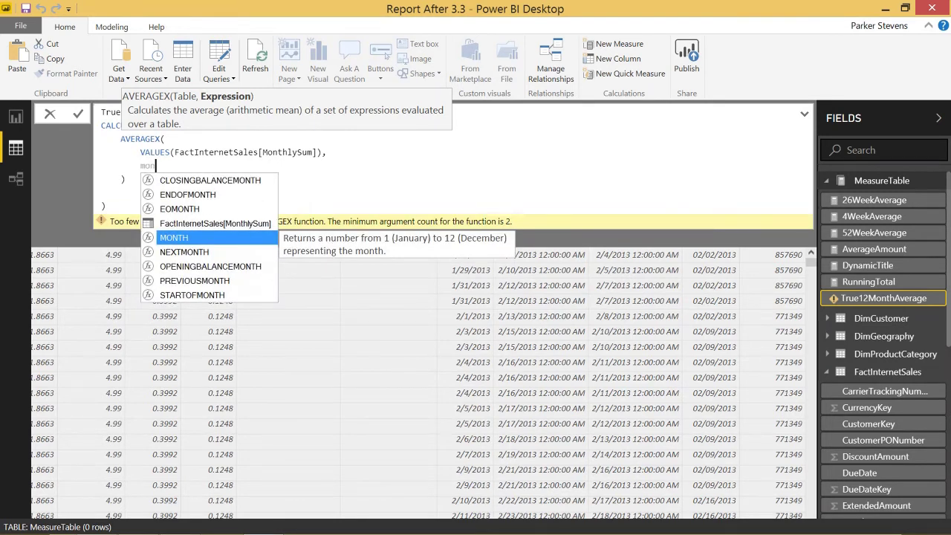
pyautogui.press('Up')
pyautogui.press('Tab')
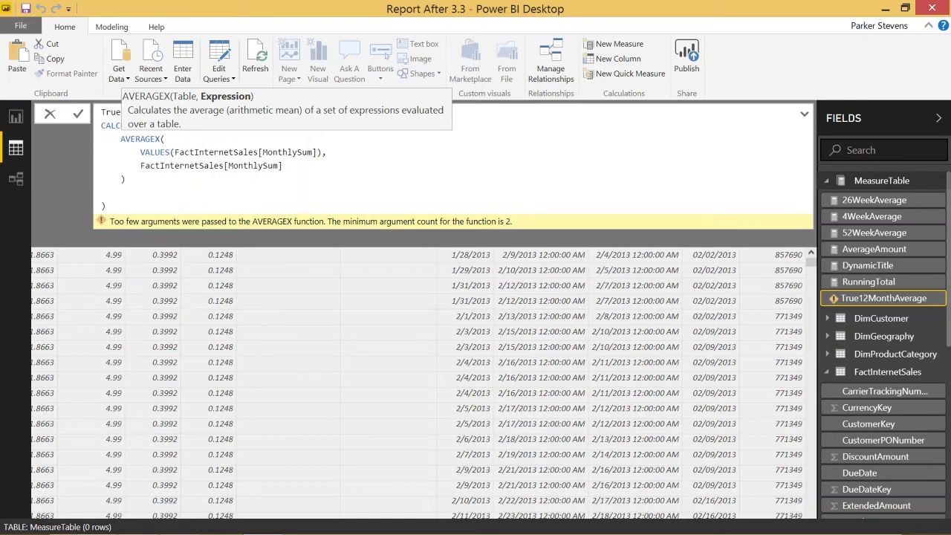
pyautogui.press('Home')
pyautogui.hotkey('ctrl', 'shift', 'Right')
pyautogui.hotkey('ctrl', 'shift', 'Left')
pyautogui.hotkey('shift', 'End')
pyautogui.hotkey('shift', 'Left')
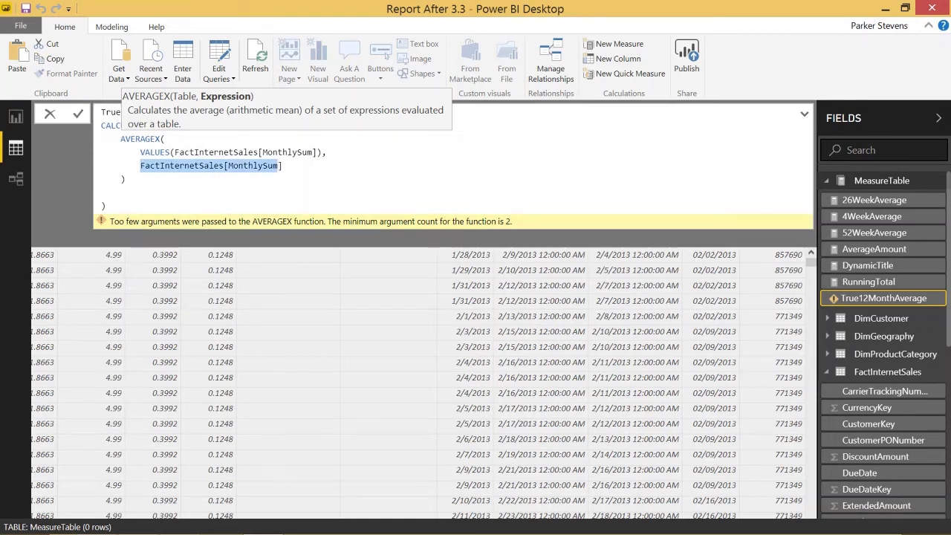
pyautogui.press('Down')
pyautogui.write(',')
pyautogui.hotkey('shift', 'Return')
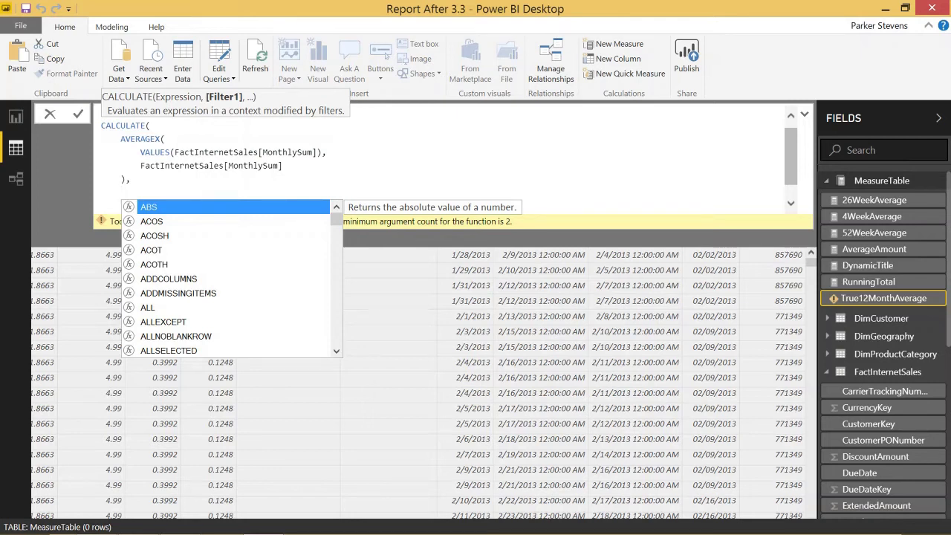
# Filter with DATESINPERIOD(FactInternetSales[OrderDate], LASTDATE(FactInternetSales[OrderDate]), -12, MONTH), commit, and return to Report view
pyautogui.write('Datesi')
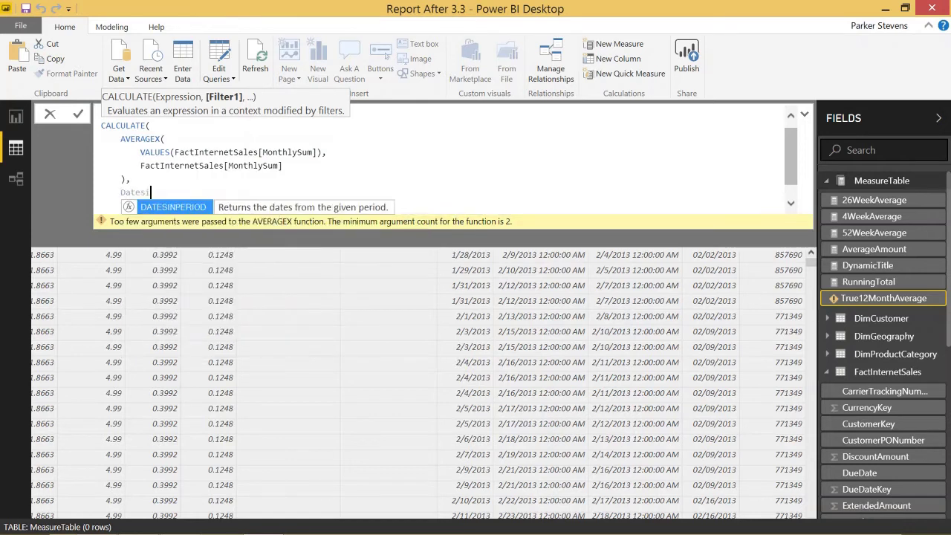
pyautogui.press('Tab')
pyautogui.write('order')
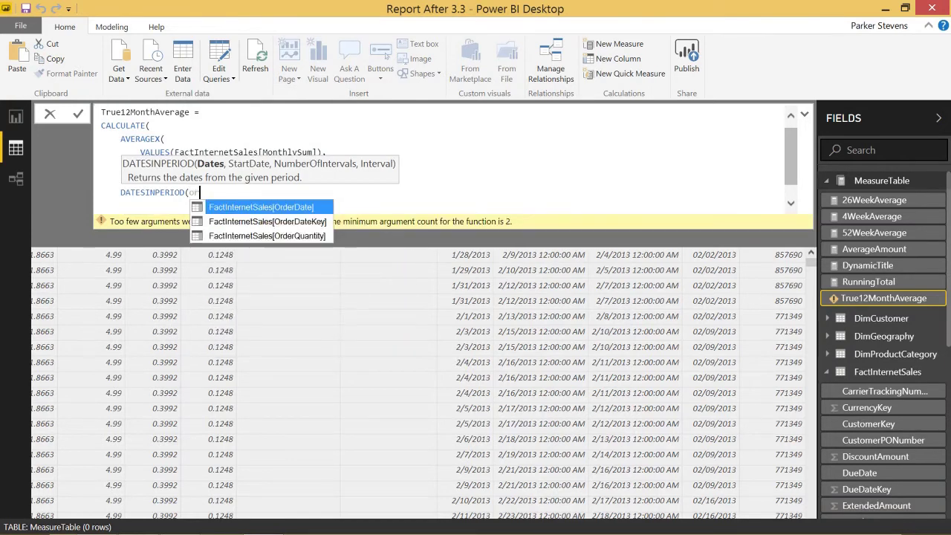
pyautogui.press('Tab')
pyautogui.write(',')
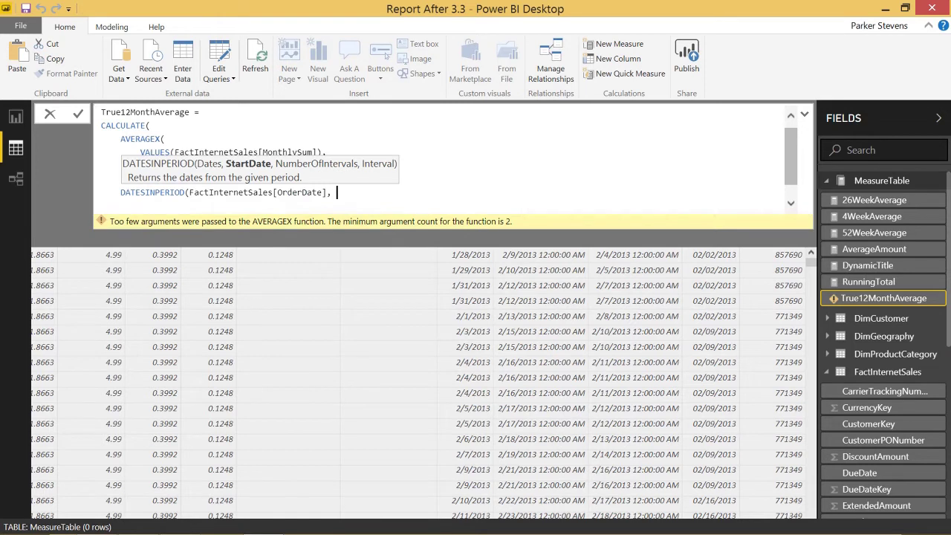
pyautogui.write(' Last')
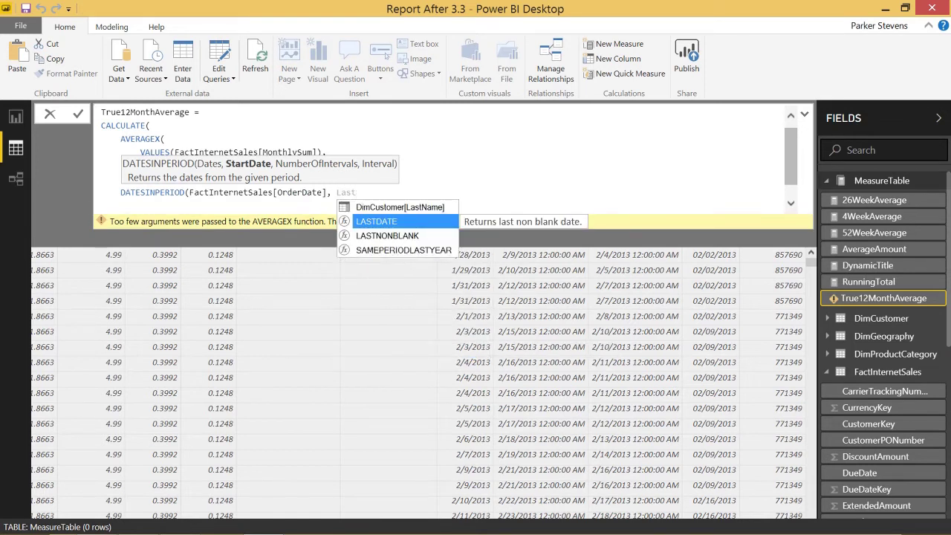
pyautogui.press('Tab')
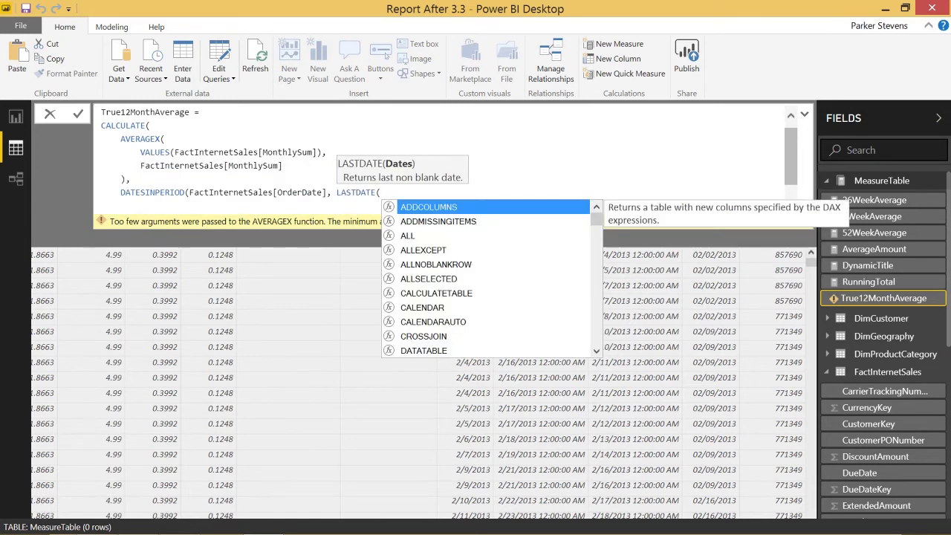
pyautogui.write('Fact')
pyautogui.press('Tab')
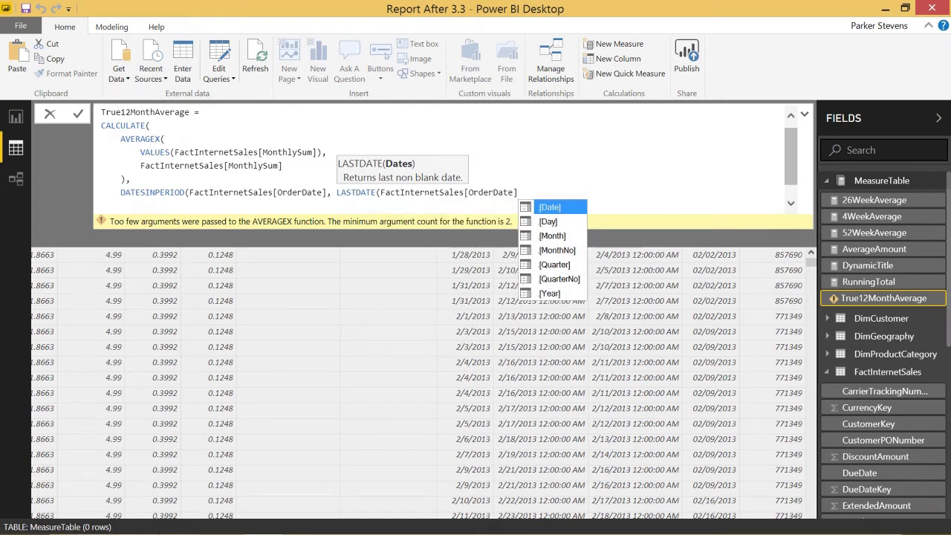
pyautogui.write('), ')
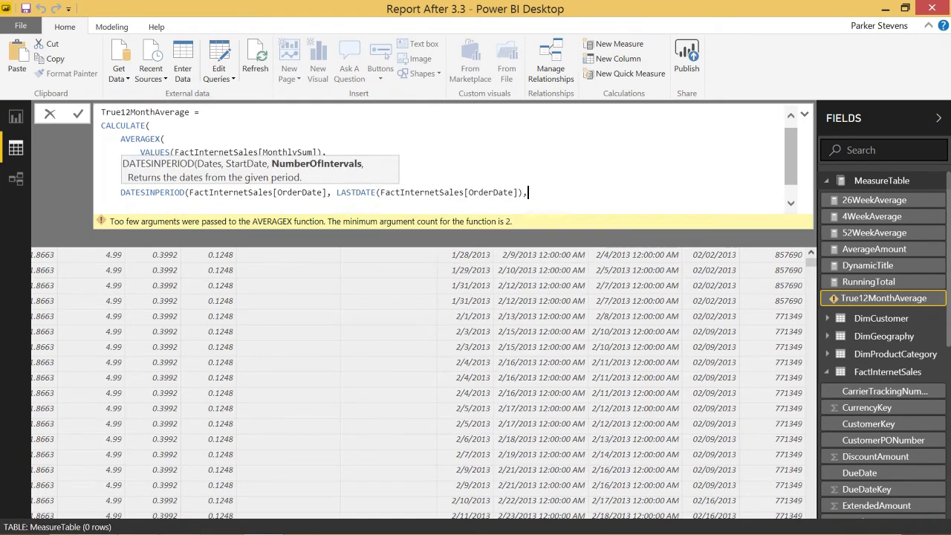
pyautogui.write('-12, MONTH')
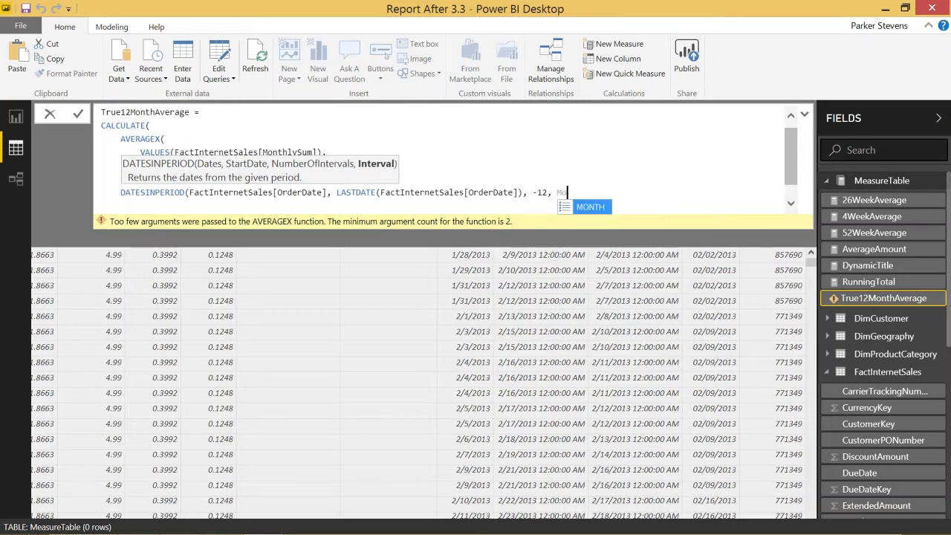
pyautogui.write(')')
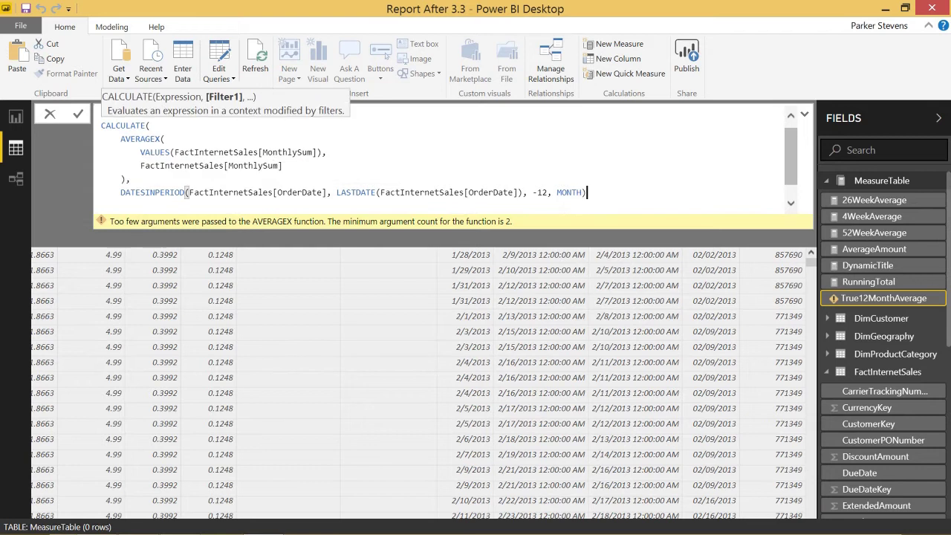
pyautogui.hotkey('shift', 'Return')
pyautogui.write(')')
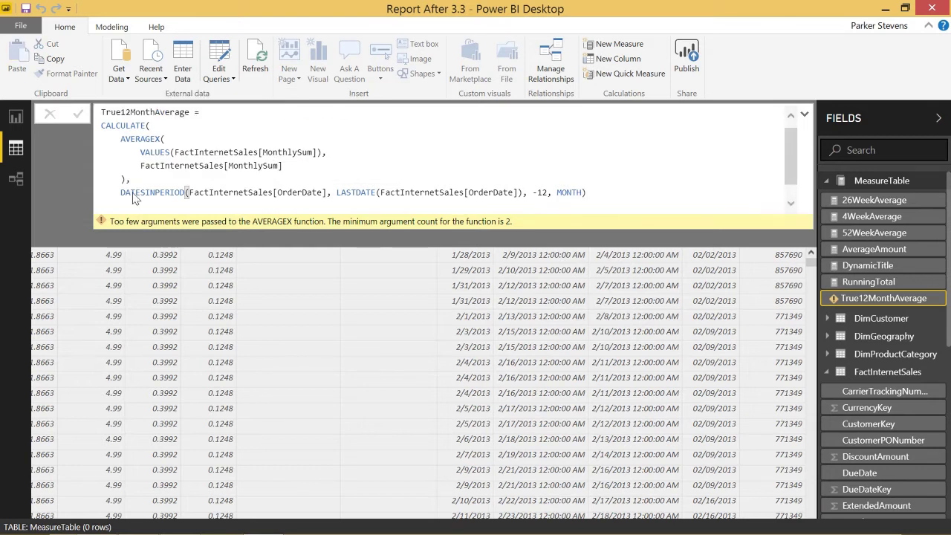
pyautogui.press('Return')
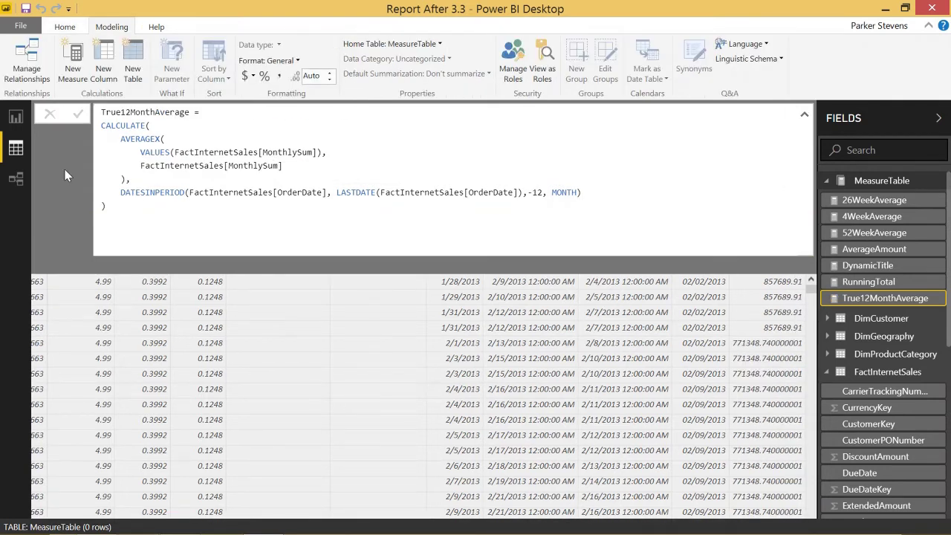
pyautogui.click(15, 117)
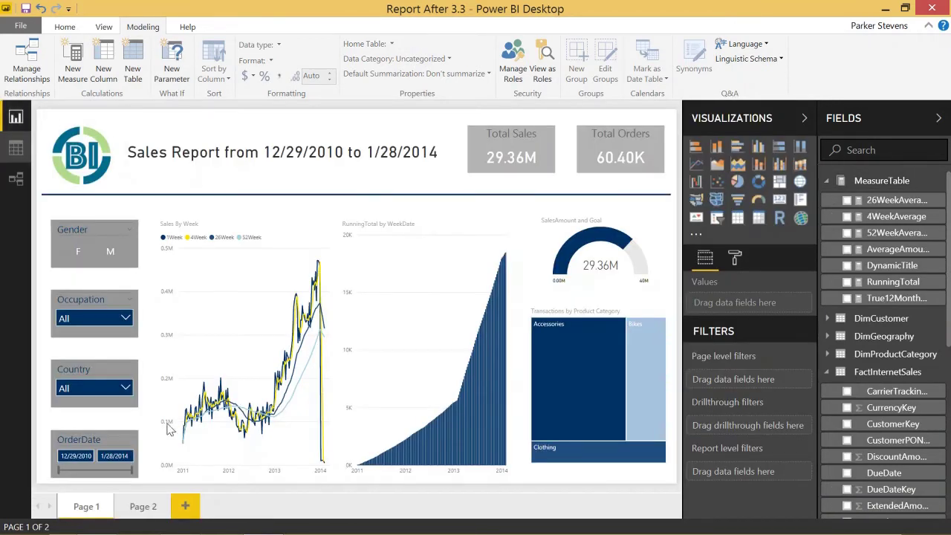
# Add Page 3 with a line chart using plain OrderDate, not the date hierarchy, on the axis
pyautogui.click(185, 505)
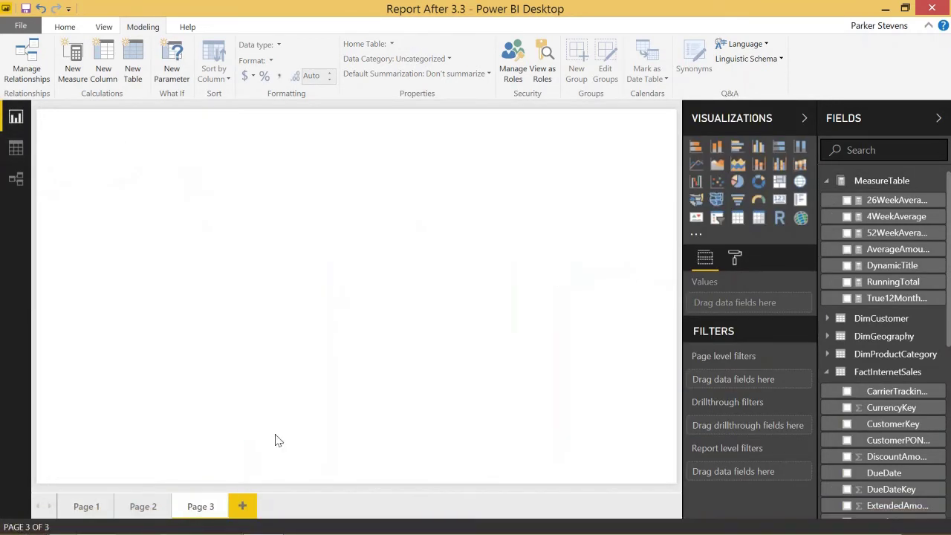
pyautogui.click(696, 164)
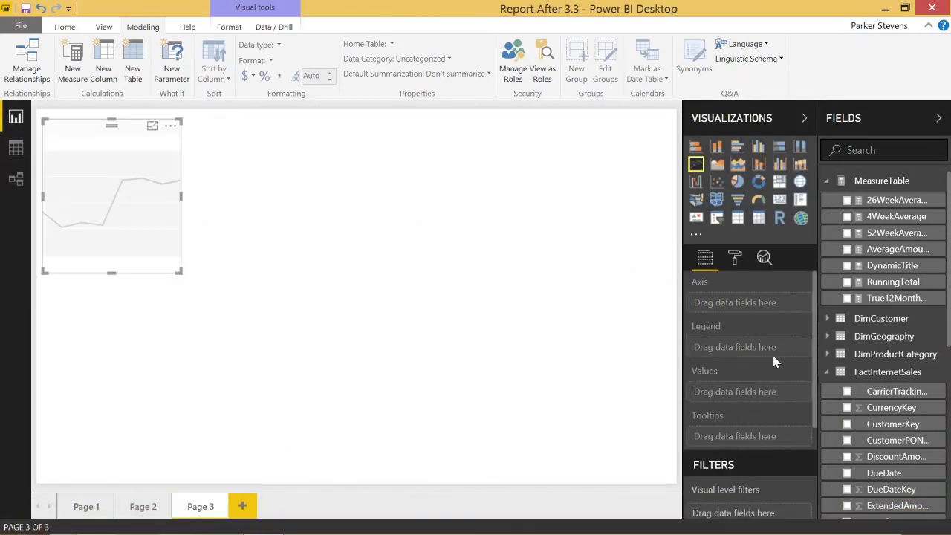
pyautogui.click(895, 473)
pyautogui.scroll(-1, 901, 479)
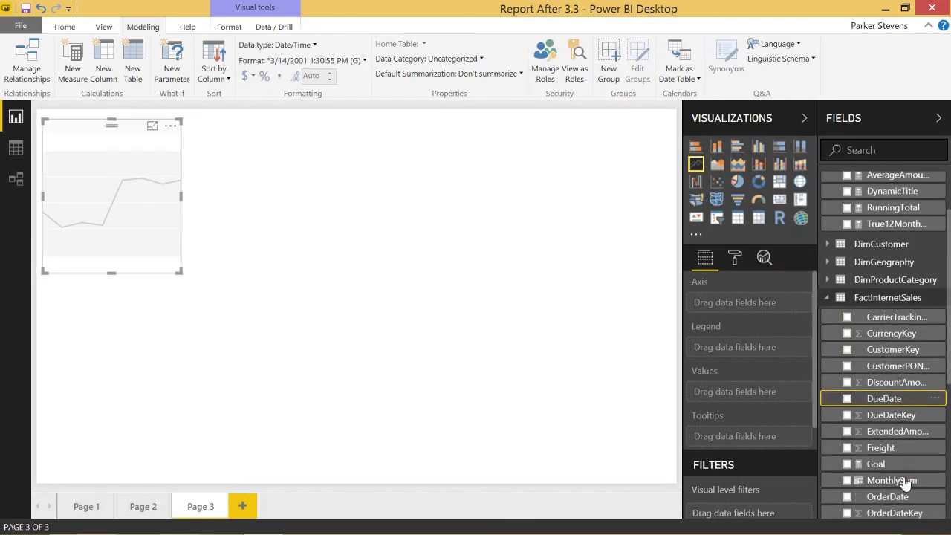
pyautogui.moveTo(905, 494); pyautogui.dragTo(771, 306)
pyautogui.click(791, 304)
pyautogui.click(820, 380)
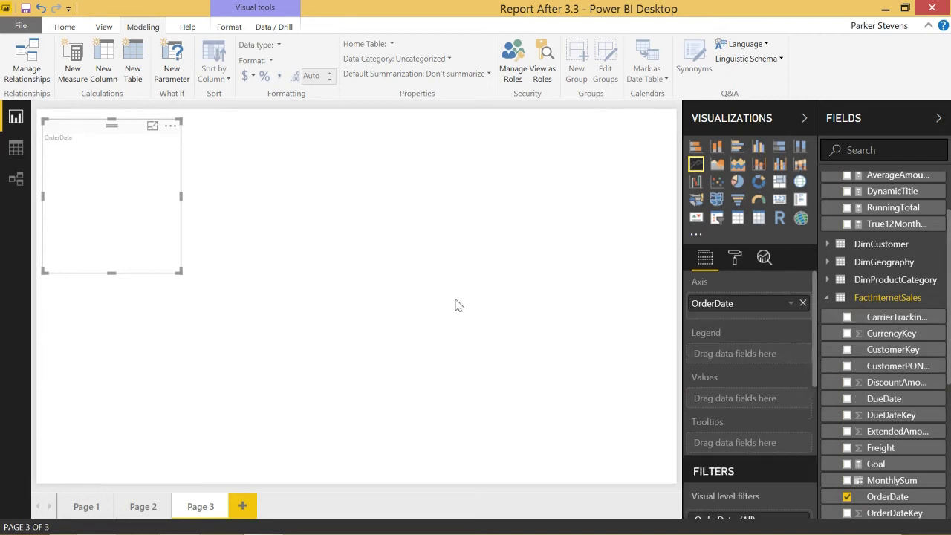
# Enlarge the line chart across the page and add MonthlySum to Values
pyautogui.moveTo(169, 272); pyautogui.dragTo(513, 344)
pyautogui.scroll(-4, 840, 433)
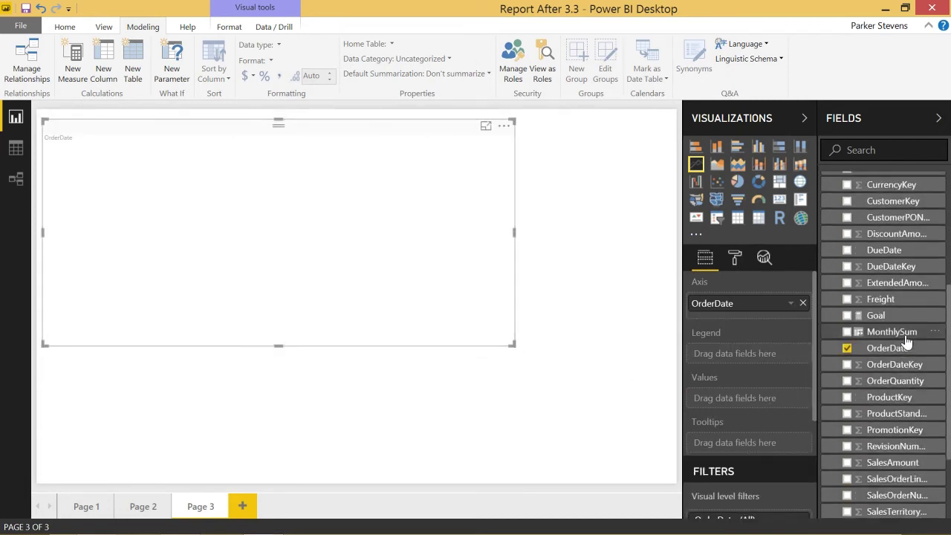
pyautogui.moveTo(847, 332); pyautogui.dragTo(770, 398)
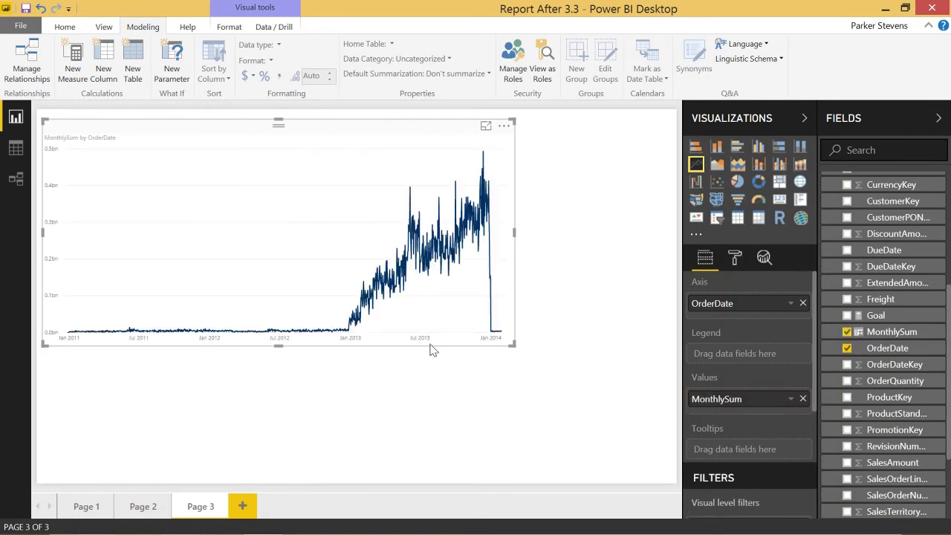
pyautogui.moveTo(385, 304)
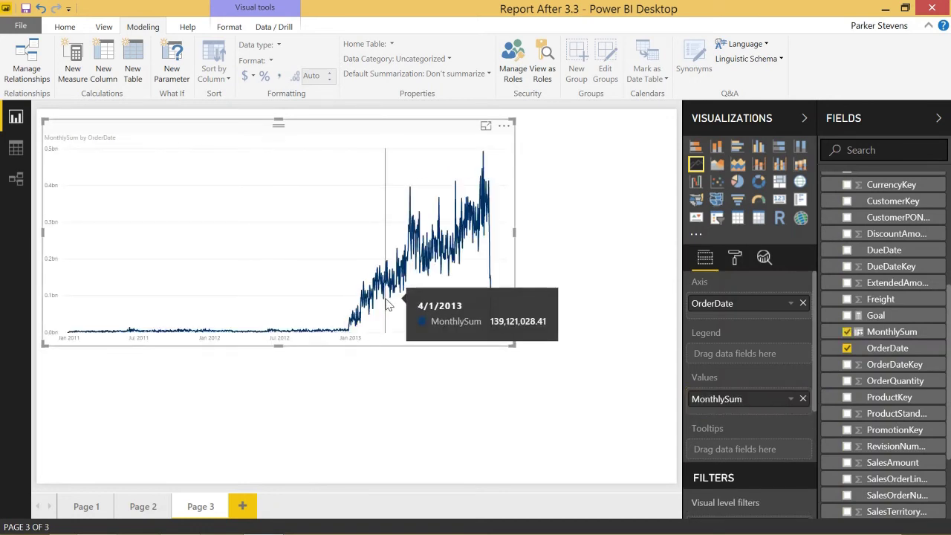
# Change MonthlySum in the Values well from Sum to Average
pyautogui.click(790, 399)
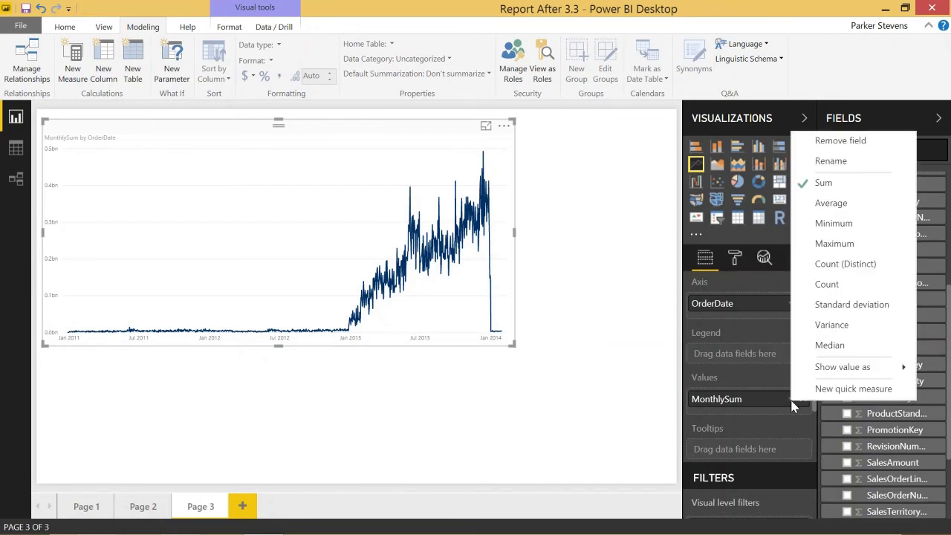
pyautogui.click(846, 216)
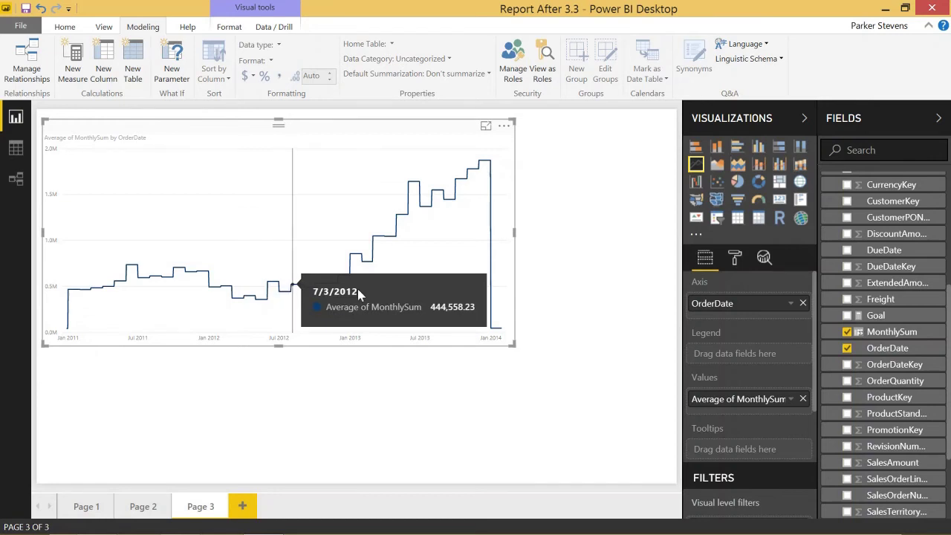
pyautogui.scroll(3, 891, 316)
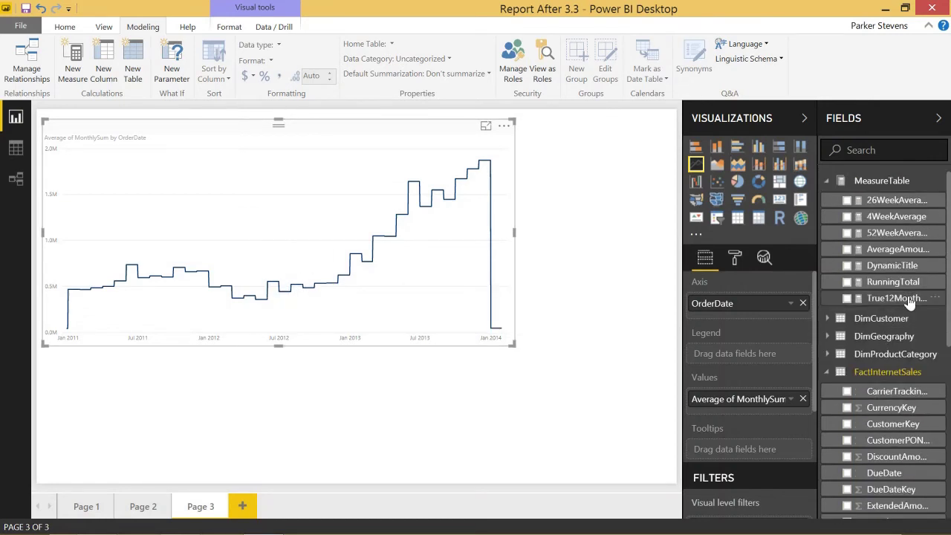
# Add True12MonthAverage from MeasureTable to the chart's Values as a second line
pyautogui.moveTo(910, 301); pyautogui.dragTo(771, 406)
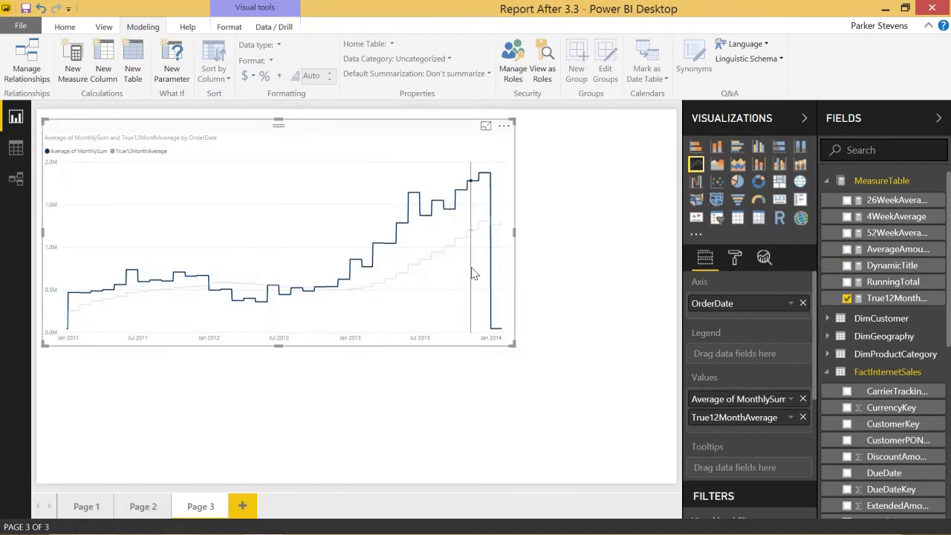
pyautogui.moveTo(476, 265)
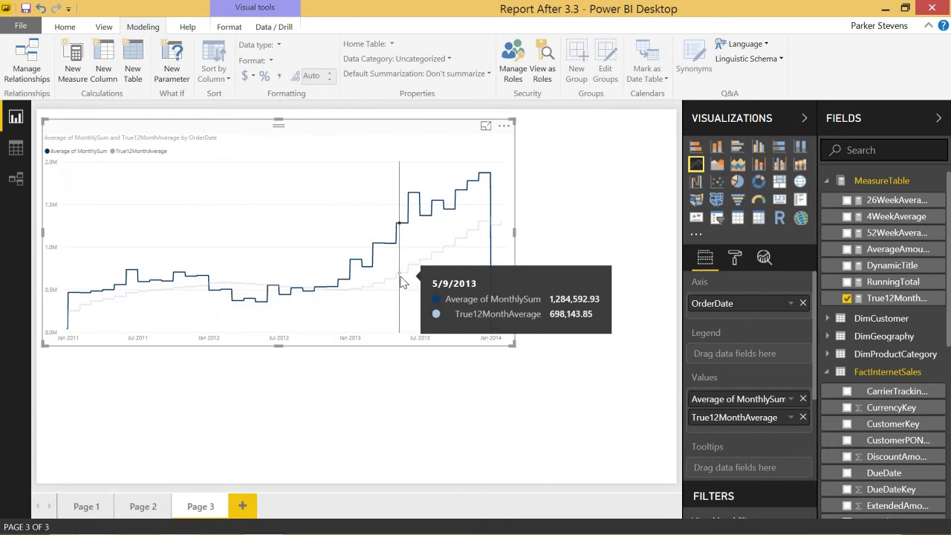
# In Data view, start a new column in the FactInternetSales table
pyautogui.click(17, 149)
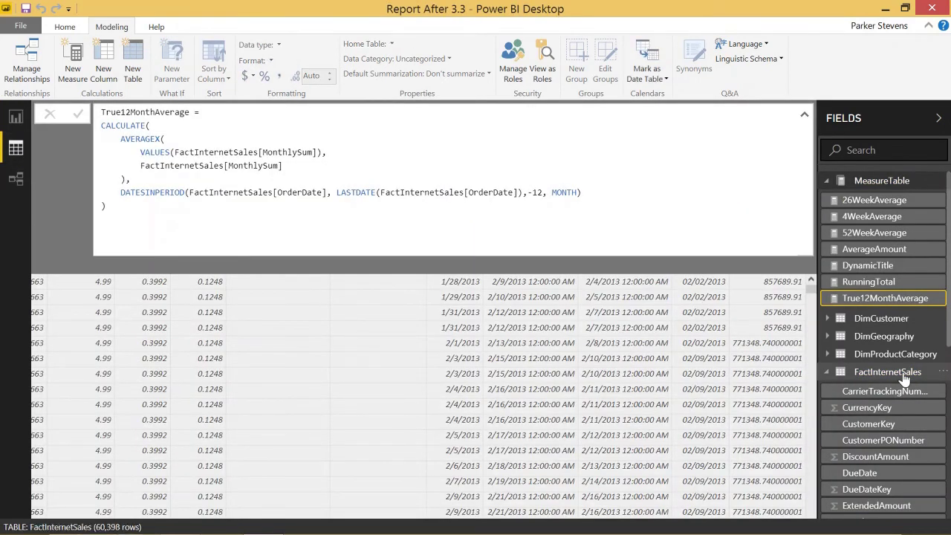
pyautogui.click(902, 375)
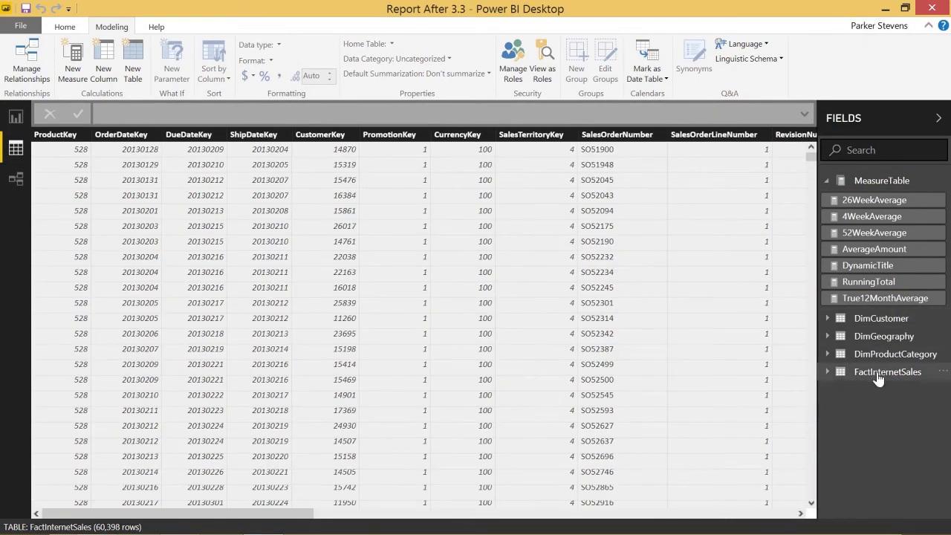
pyautogui.rightClick(878, 377)
pyautogui.click(862, 149)
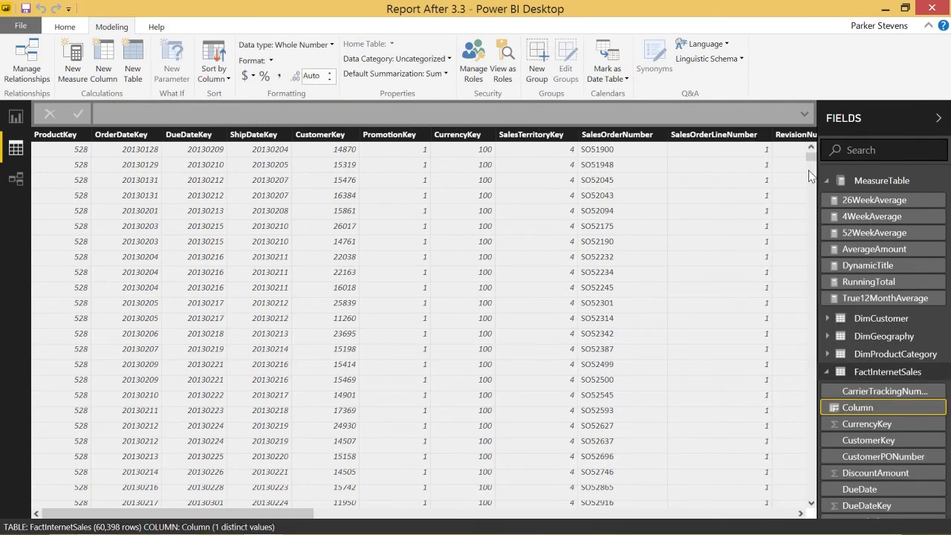
# Define the column as FirstOfMonth = STARTOFMONTH(FactInternetSales[OrderDate]) and scroll it into view
pyautogui.write('FirstO')
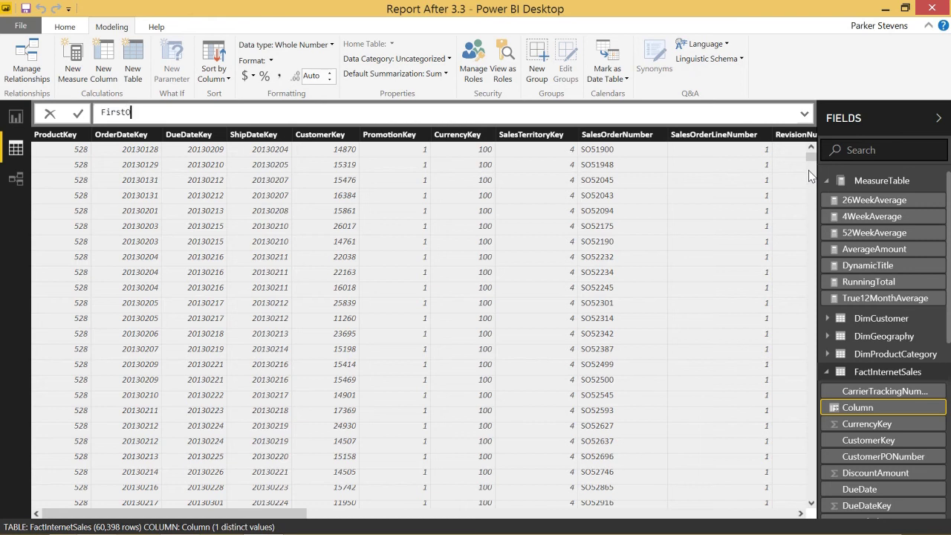
pyautogui.write('fMonth =')
pyautogui.hotkey('shift', 'Return')
pyautogui.write('Sta')
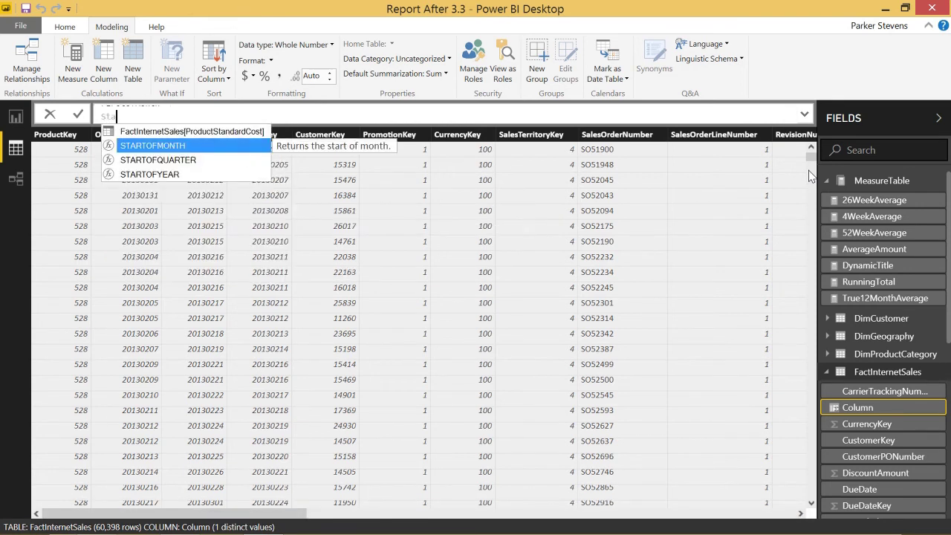
pyautogui.press('Tab')
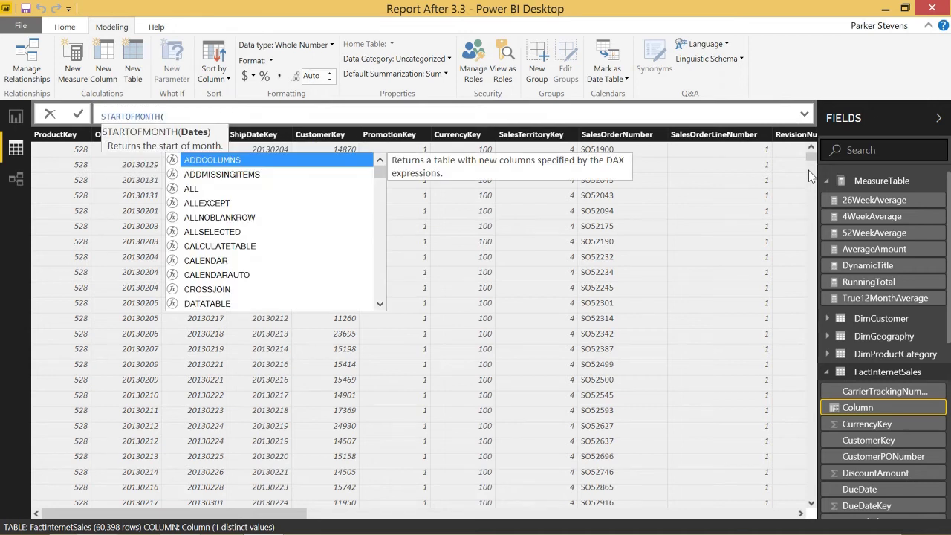
pyautogui.write('ord')
pyautogui.press('Tab')
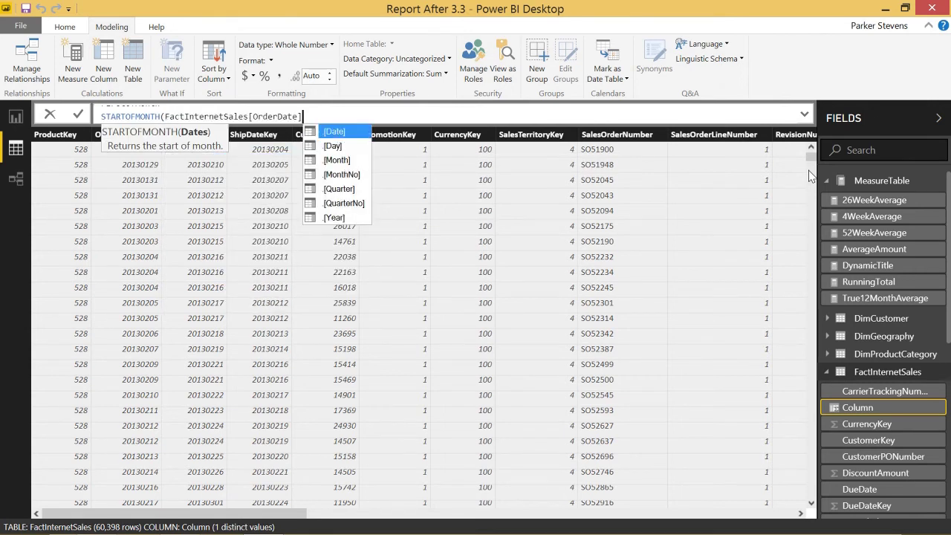
pyautogui.write(')')
pyautogui.press('Return')
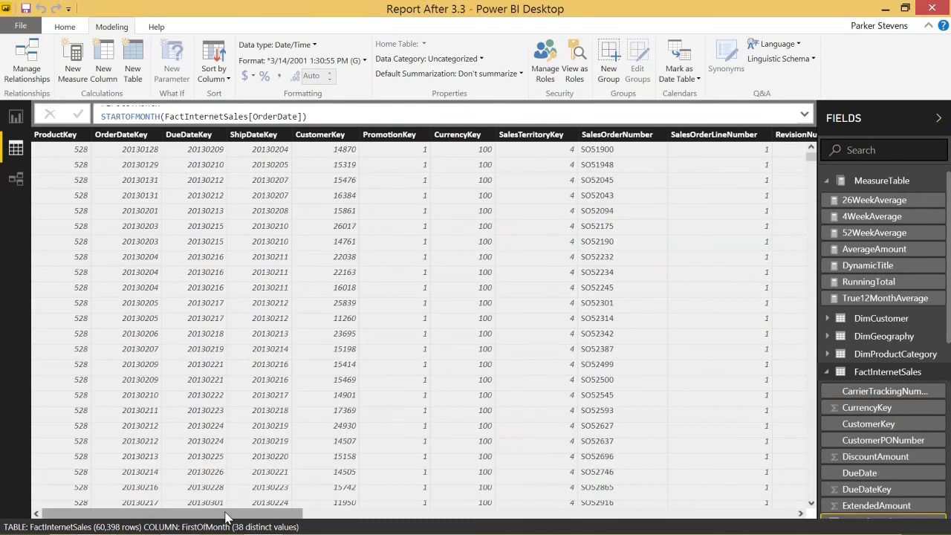
pyautogui.moveTo(228, 512); pyautogui.dragTo(765, 509)
pyautogui.click(765, 509)
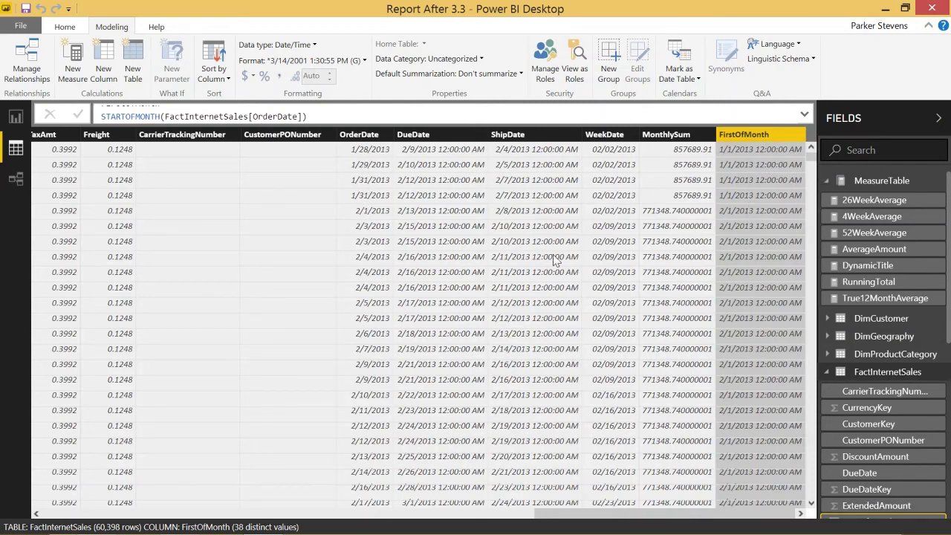
# Set the FirstOfMonth column to Date type with the M/d/yyyy (3/14/2001) format
pyautogui.click(294, 46)
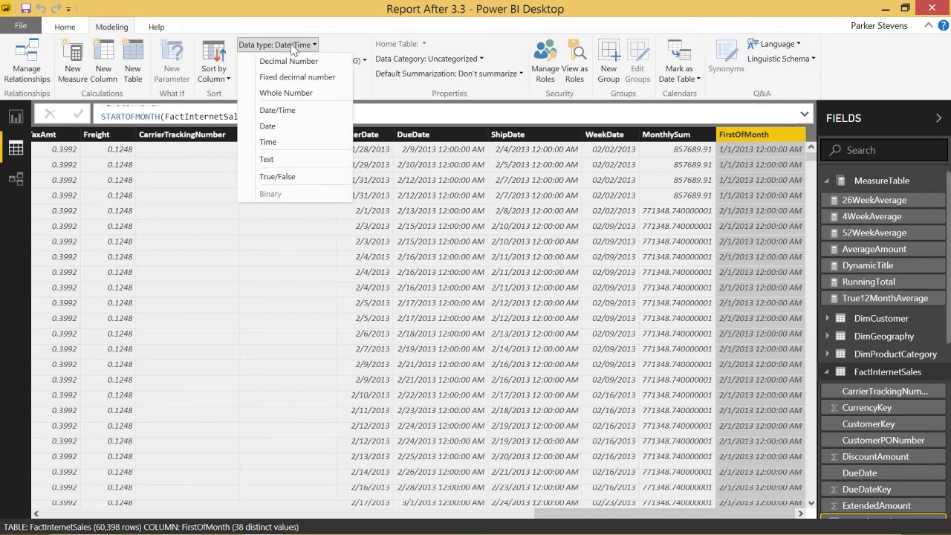
pyautogui.click(281, 127)
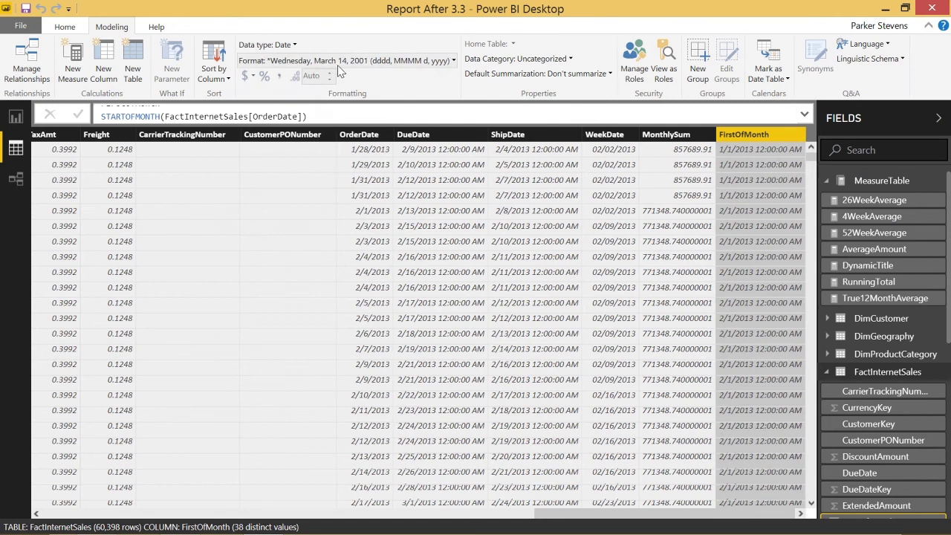
pyautogui.click(294, 63)
pyautogui.moveTo(295, 110)
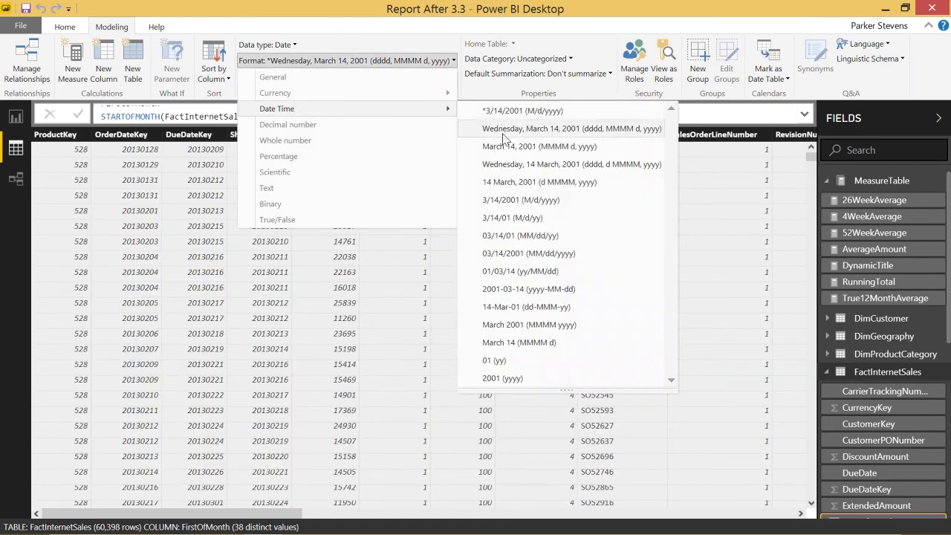
pyautogui.click(528, 201)
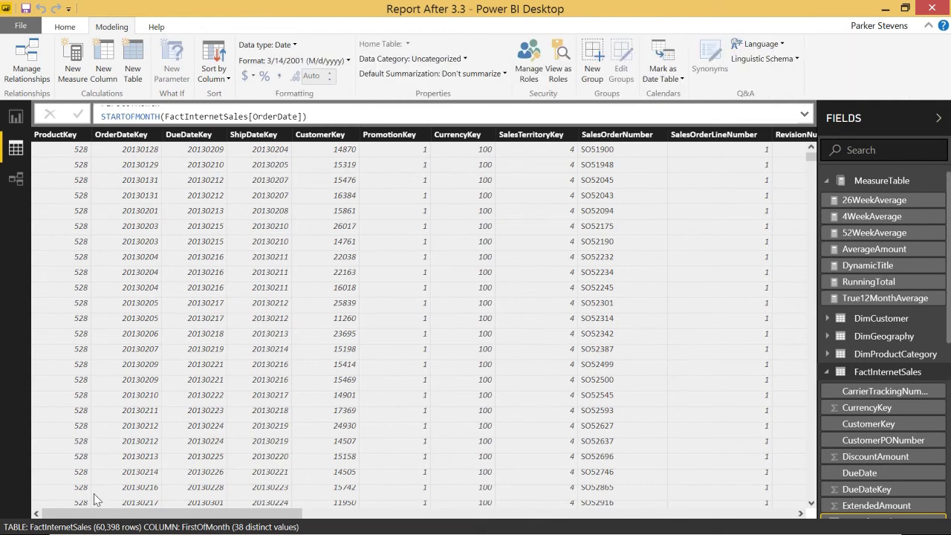
pyautogui.moveTo(114, 514); pyautogui.dragTo(637, 525)
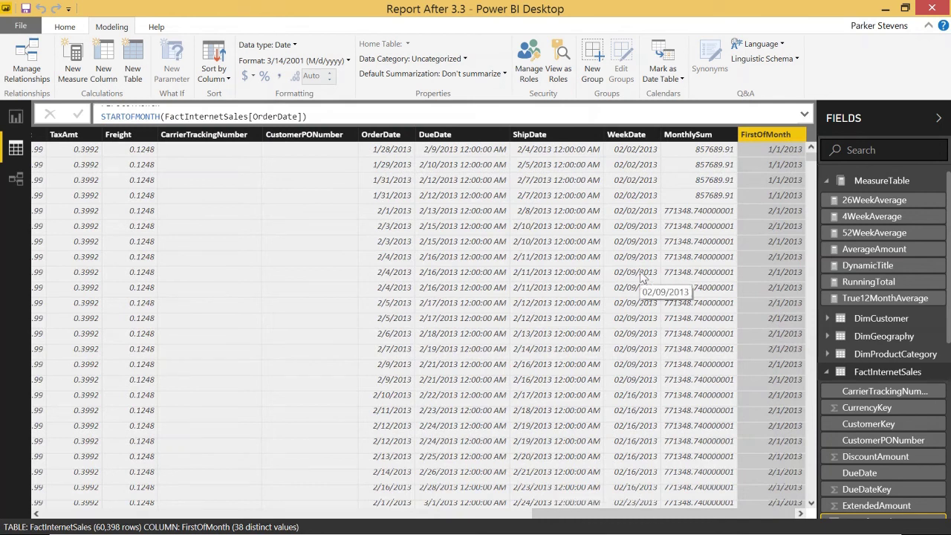
pyautogui.click(15, 117)
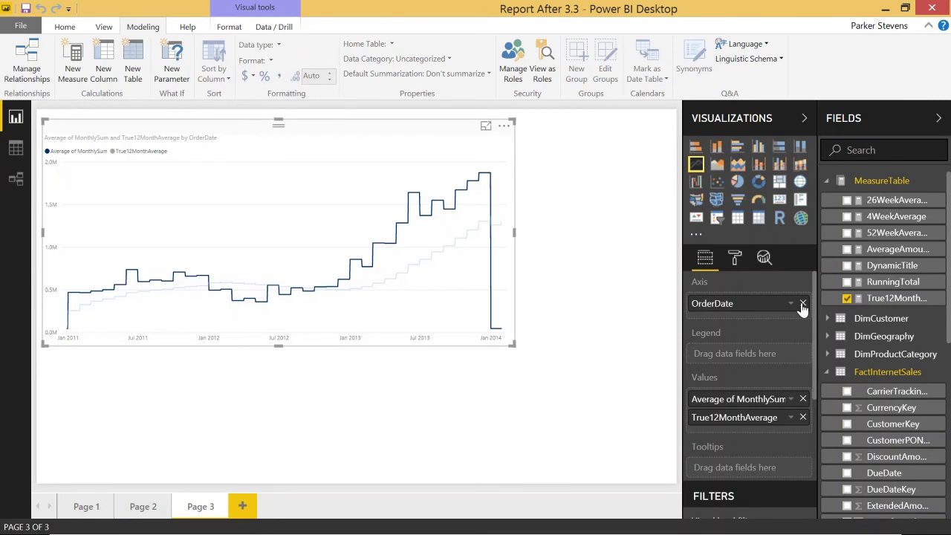
# Replace OrderDate on the chart's axis with plain FirstOfMonth instead of the date hierarchy
pyautogui.click(803, 304)
pyautogui.scroll(-1, 862, 425)
pyautogui.moveTo(888, 447); pyautogui.dragTo(765, 308)
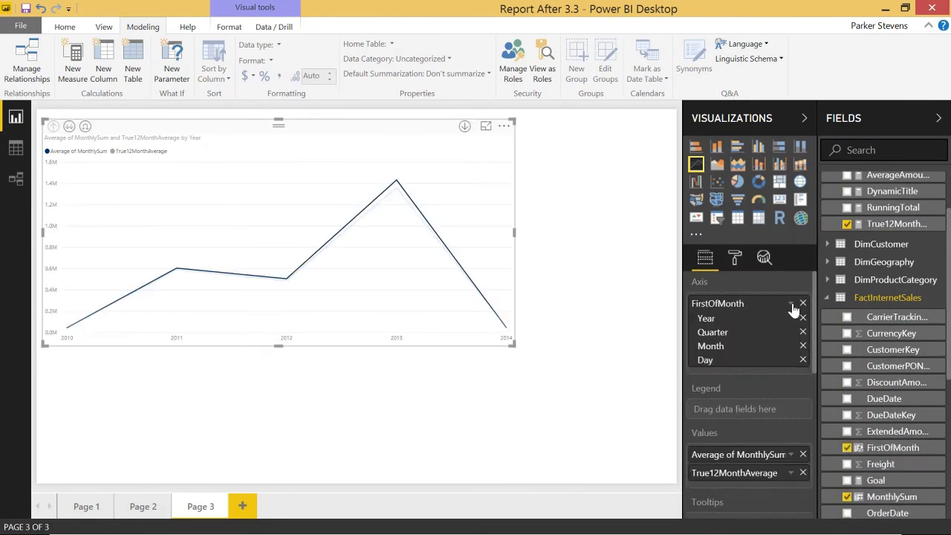
pyautogui.click(792, 304)
pyautogui.click(823, 390)
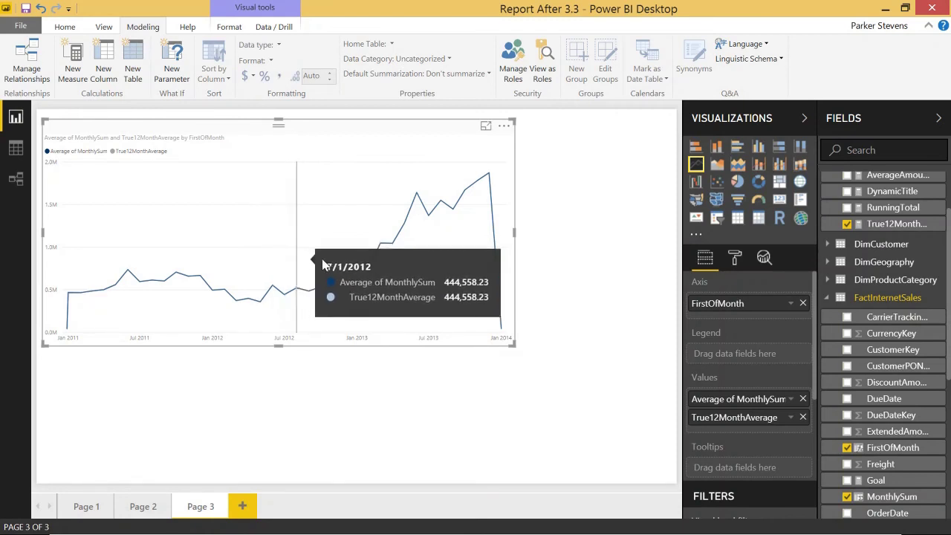
pyautogui.click(917, 227)
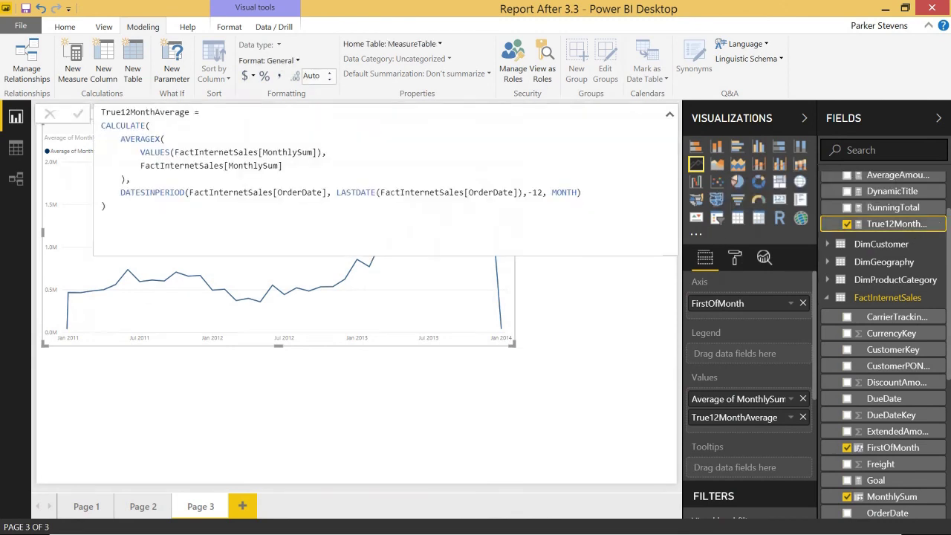
# Change both OrderDate references in True12MonthAverage's DATESINPERIOD and LASTDATE to FirstOfMonth
pyautogui.moveTo(321, 192); pyautogui.dragTo(277, 192)
pyautogui.write('Fir')
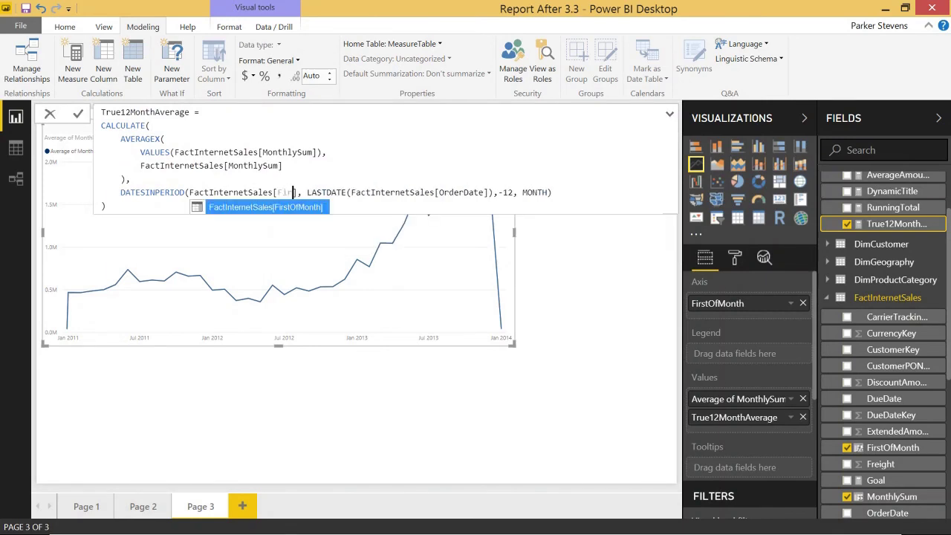
pyautogui.press('Tab')
pyautogui.doubleClick(505, 192)
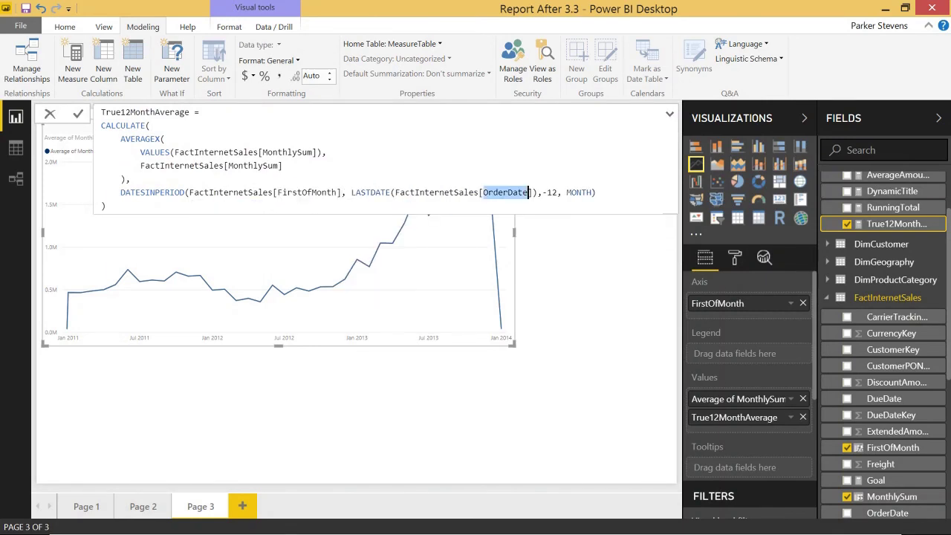
pyautogui.write('Fi')
pyautogui.press('Tab')
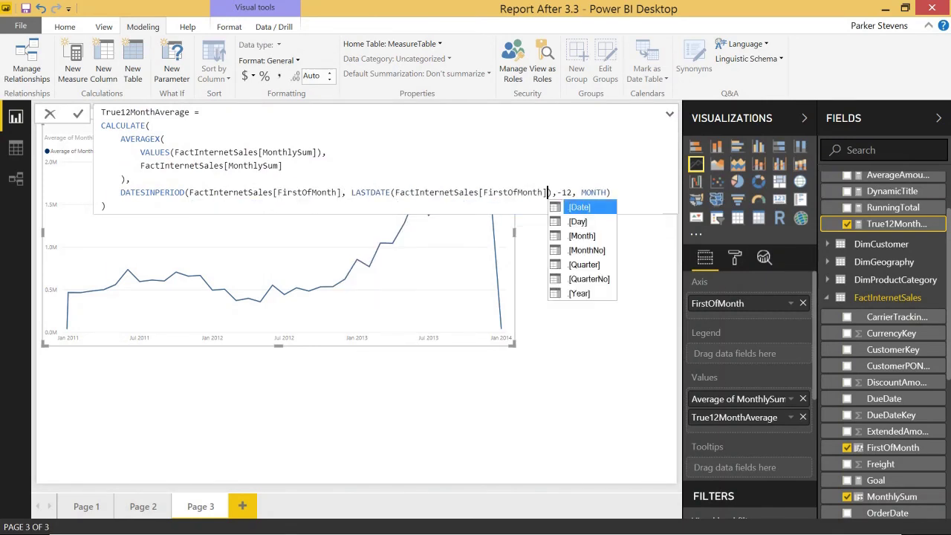
pyautogui.press('Escape')
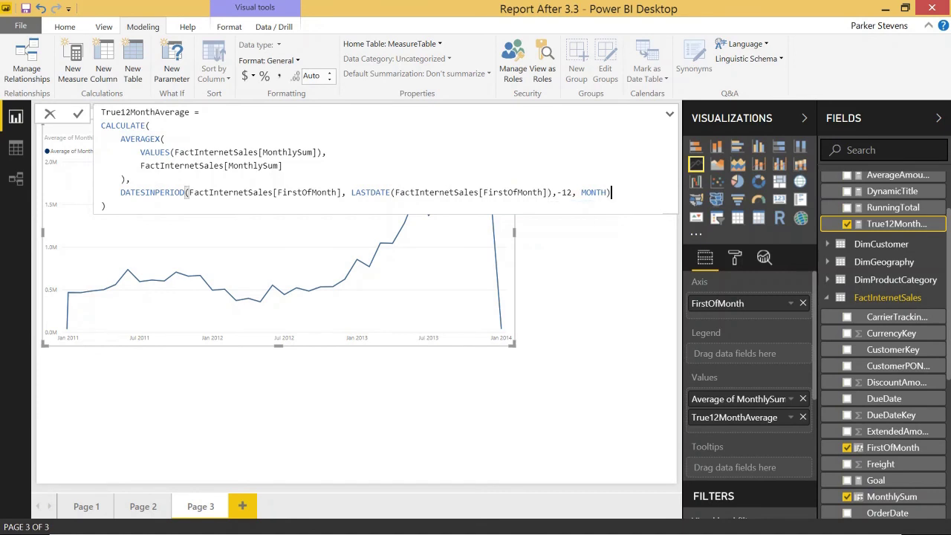
pyautogui.press('Return')
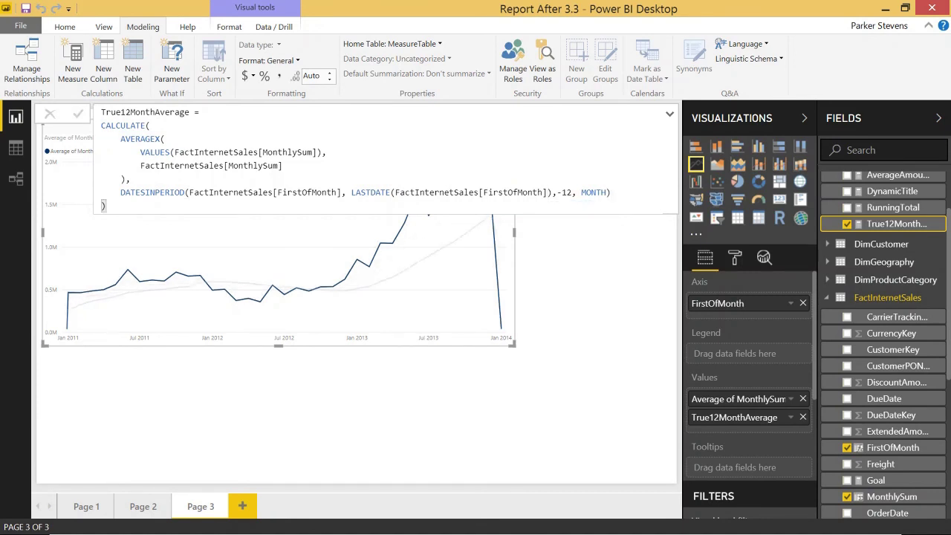
pyautogui.click(563, 305)
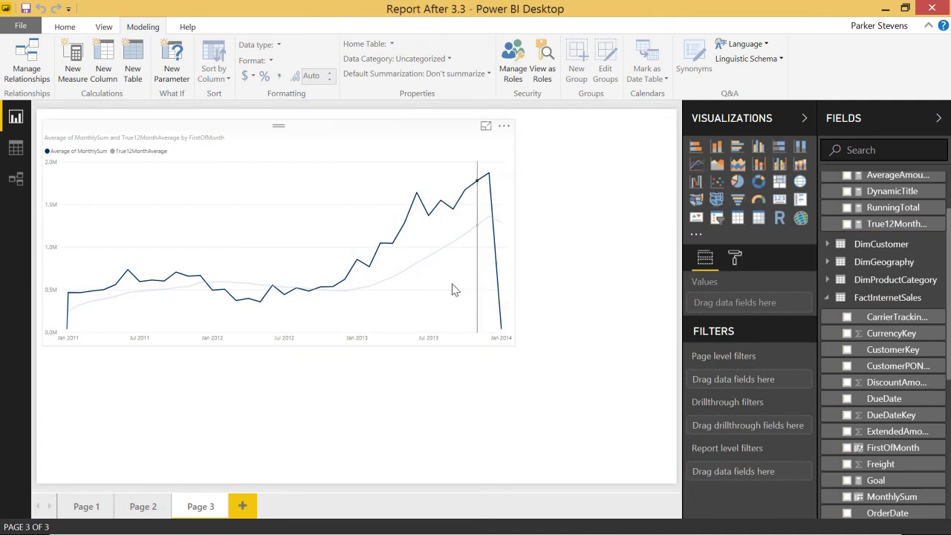
# Give the True12MonthAverage series a custom green data colour in the chart's Format pane
pyautogui.click(458, 309)
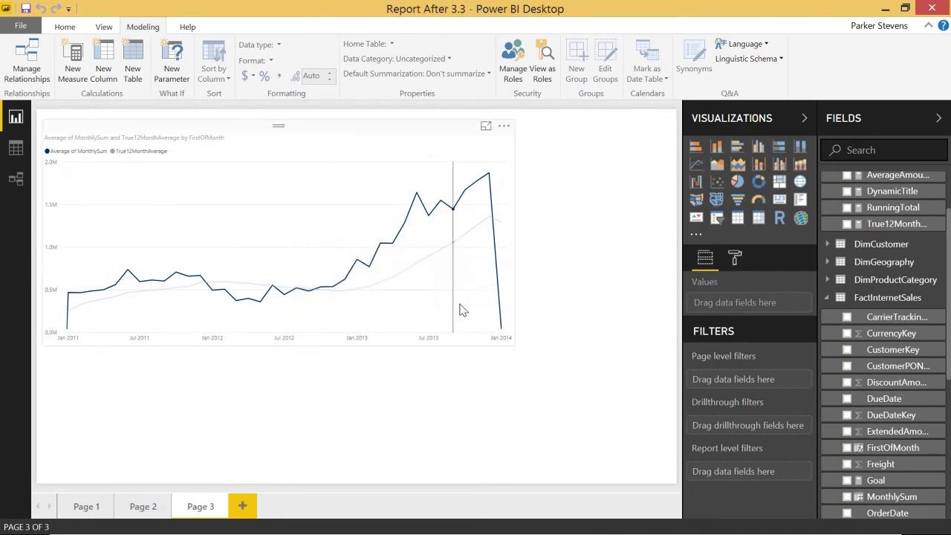
pyautogui.click(734, 258)
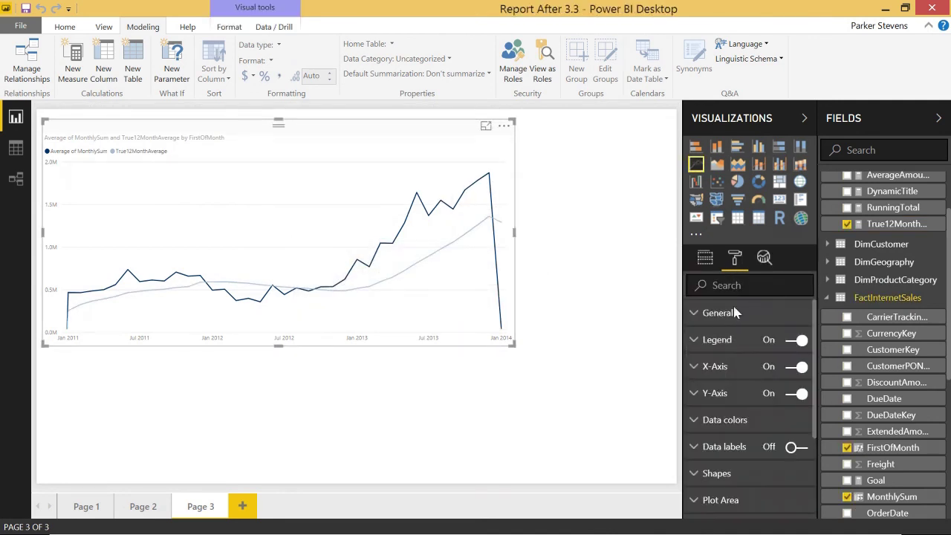
pyautogui.click(741, 425)
pyautogui.click(790, 473)
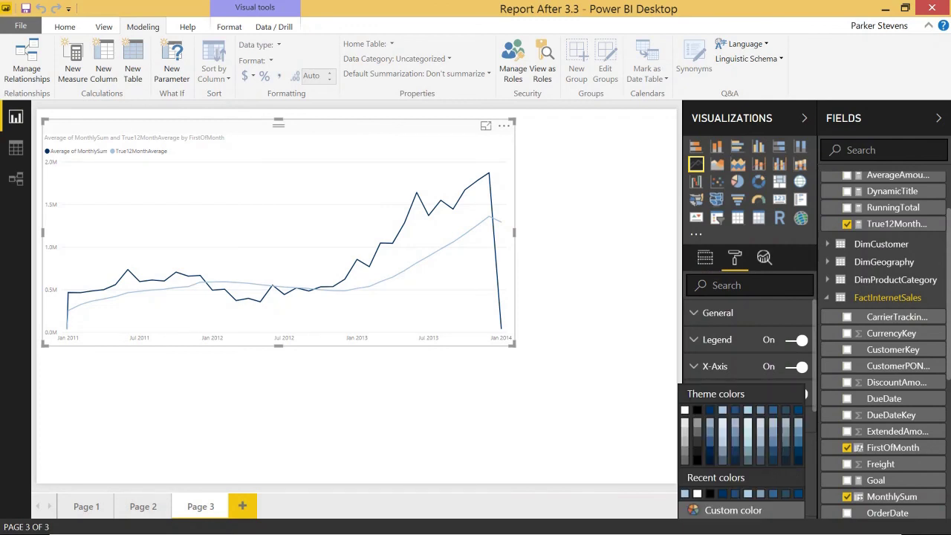
pyautogui.click(713, 511)
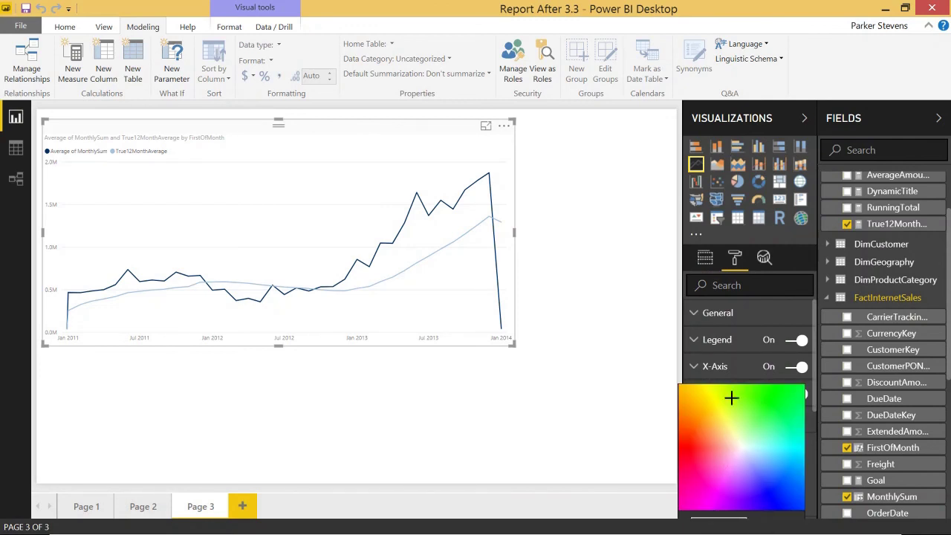
pyautogui.click(762, 397)
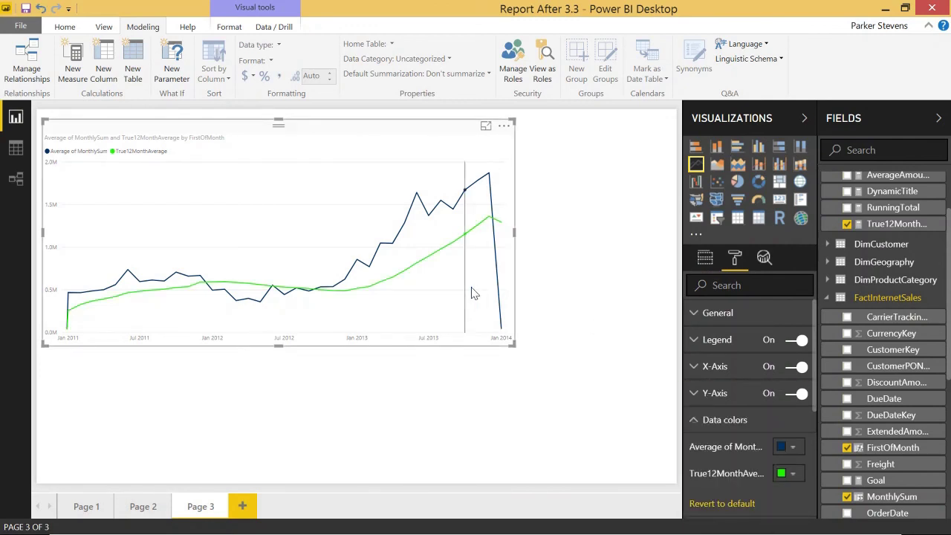